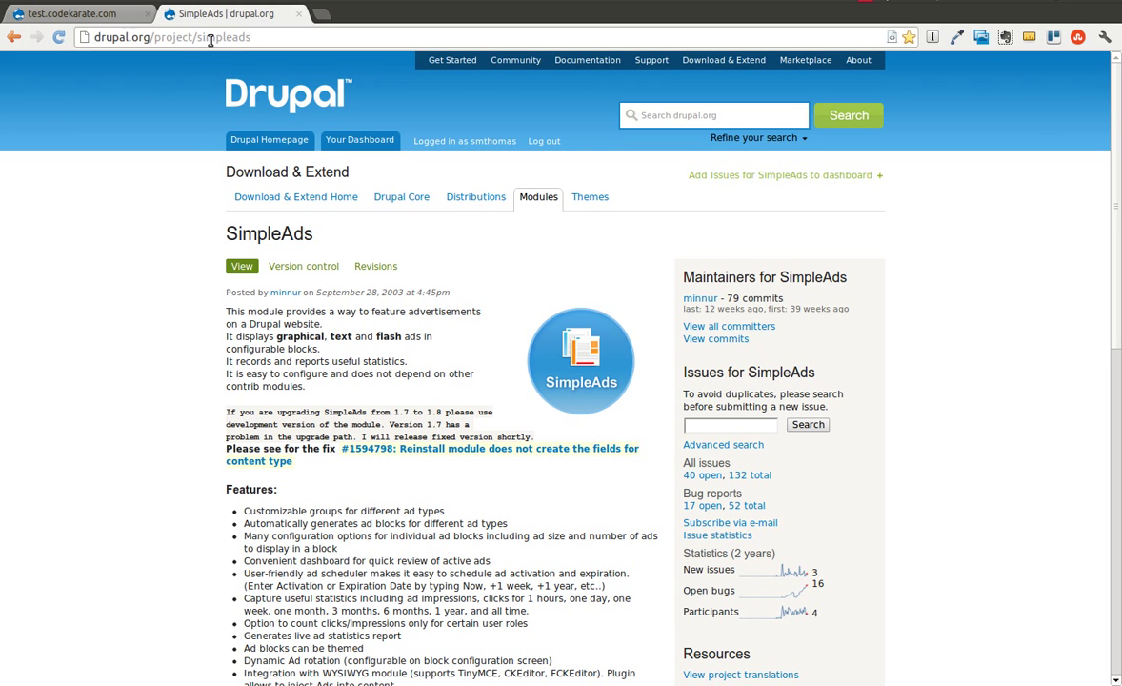
Review the SimpleAds project page's features and downloads, and return to the test.codekarate.com site.
{"action": "scroll", "coordinate": [138, 252], "scroll_direction": "down", "scroll_amount": 1}
{"action": "scroll", "coordinate": [138, 252], "scroll_direction": "down", "scroll_amount": 5}
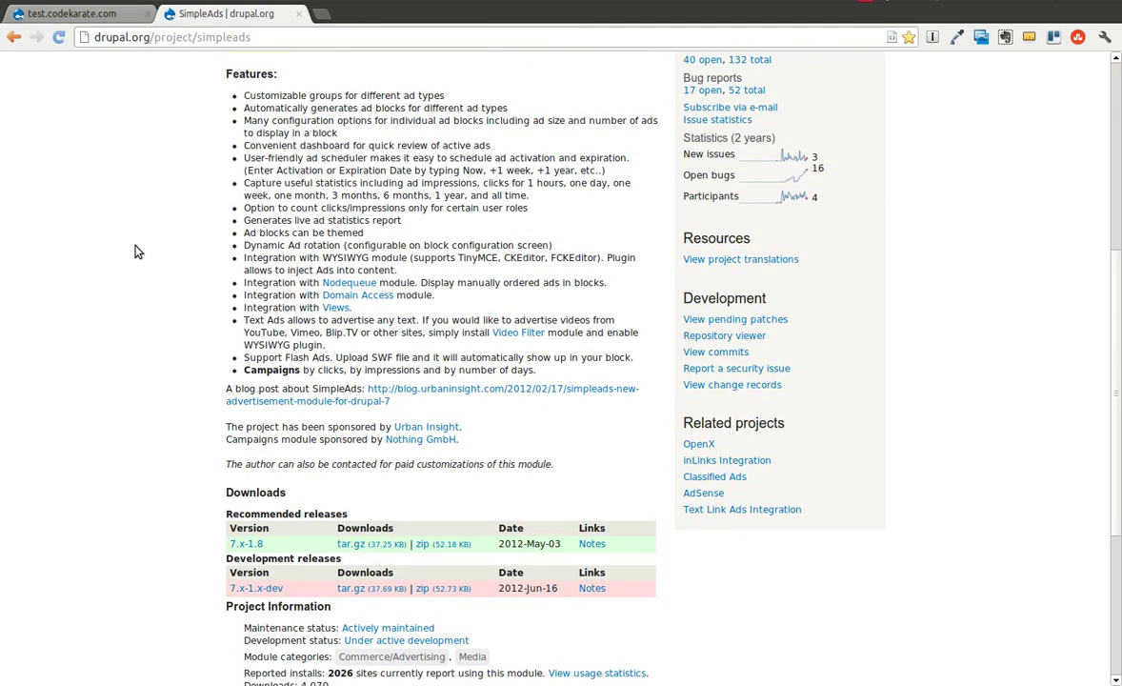
{"action": "scroll", "coordinate": [138, 251], "scroll_direction": "up", "scroll_amount": 5}
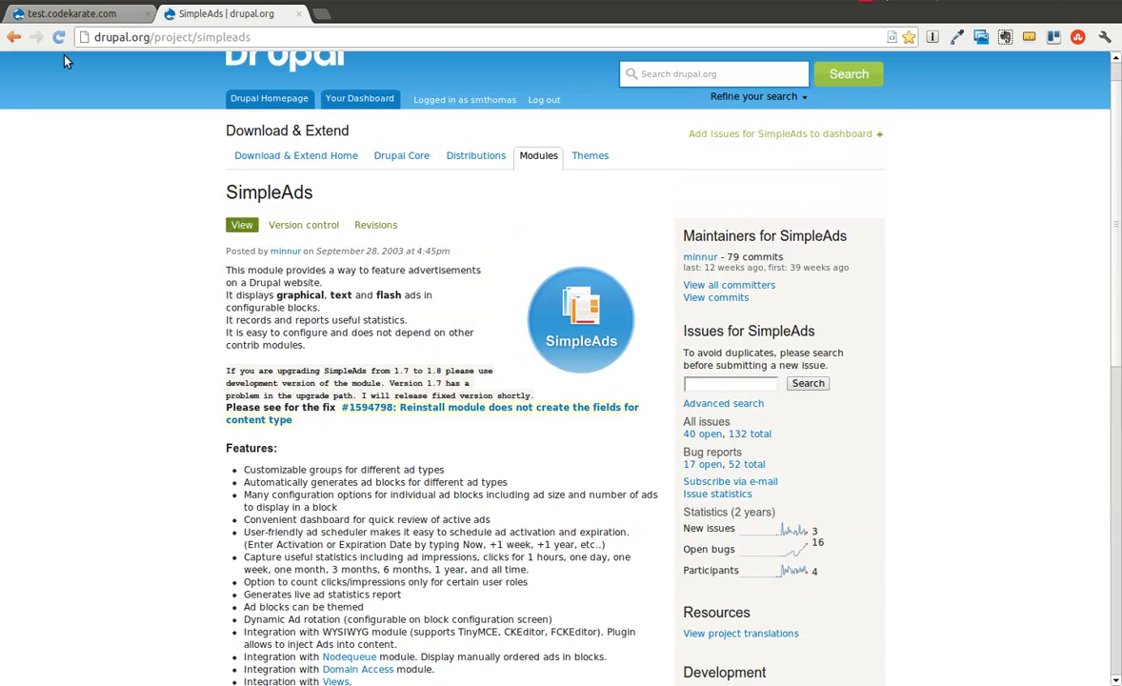
{"action": "left_click", "coordinate": [99, 15]}
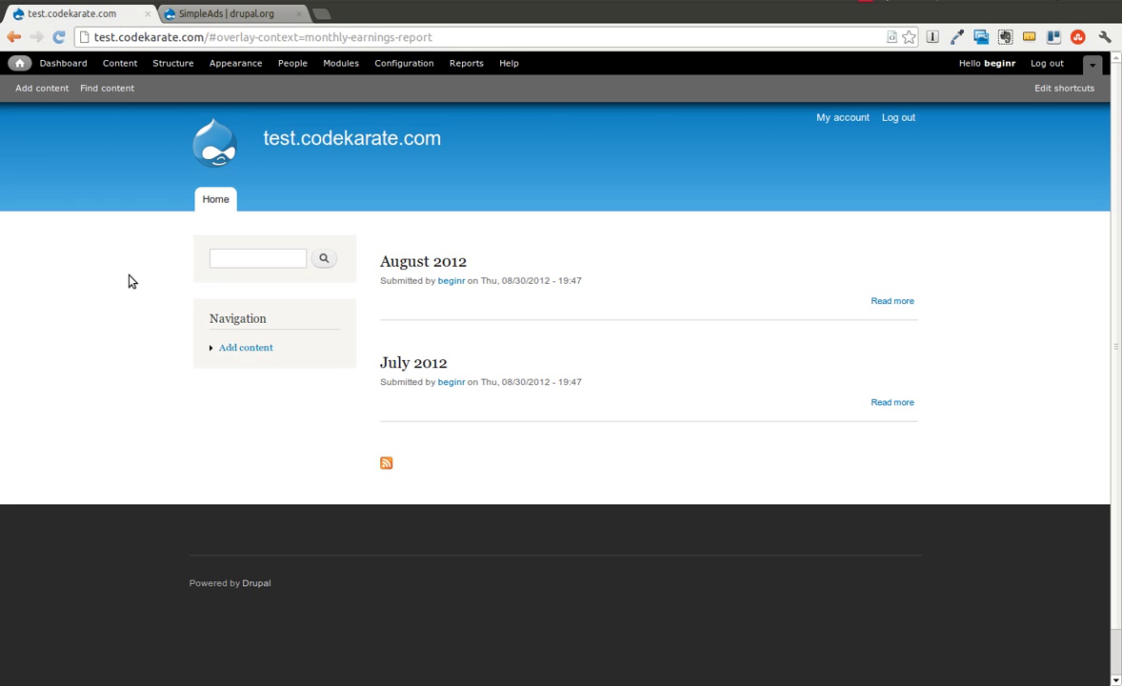
Switch to the terminal and download the SimpleAds module with the command "drush dl simpleads".
{"action": "key", "text": "alt+Tab"}
{"action": "key", "text": "alt+Tab"}
{"action": "type", "text": "cd"}
{"action": "key", "text": "BackSpace"}
{"action": "key", "text": "BackSpace"}
{"action": "type", "text": "drush dl simp"}
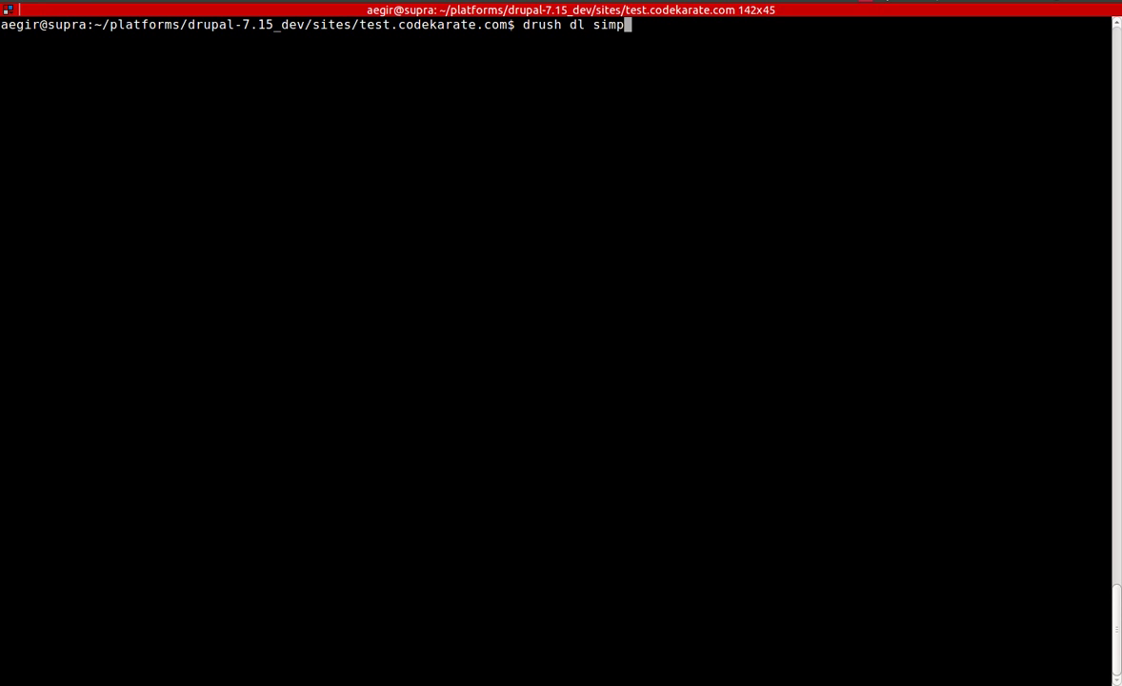
{"action": "type", "text": "leads"}
{"action": "key", "text": "Return"}
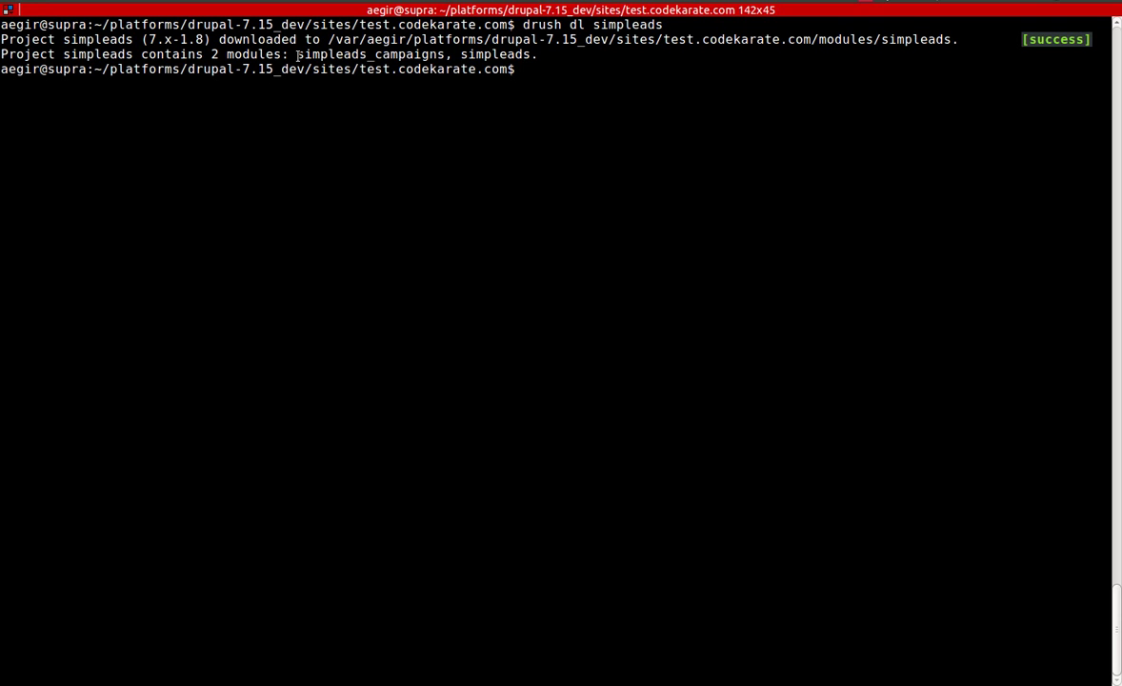
{"action": "left_click_drag", "start_coordinate": [296, 54], "coordinate": [531, 54]}
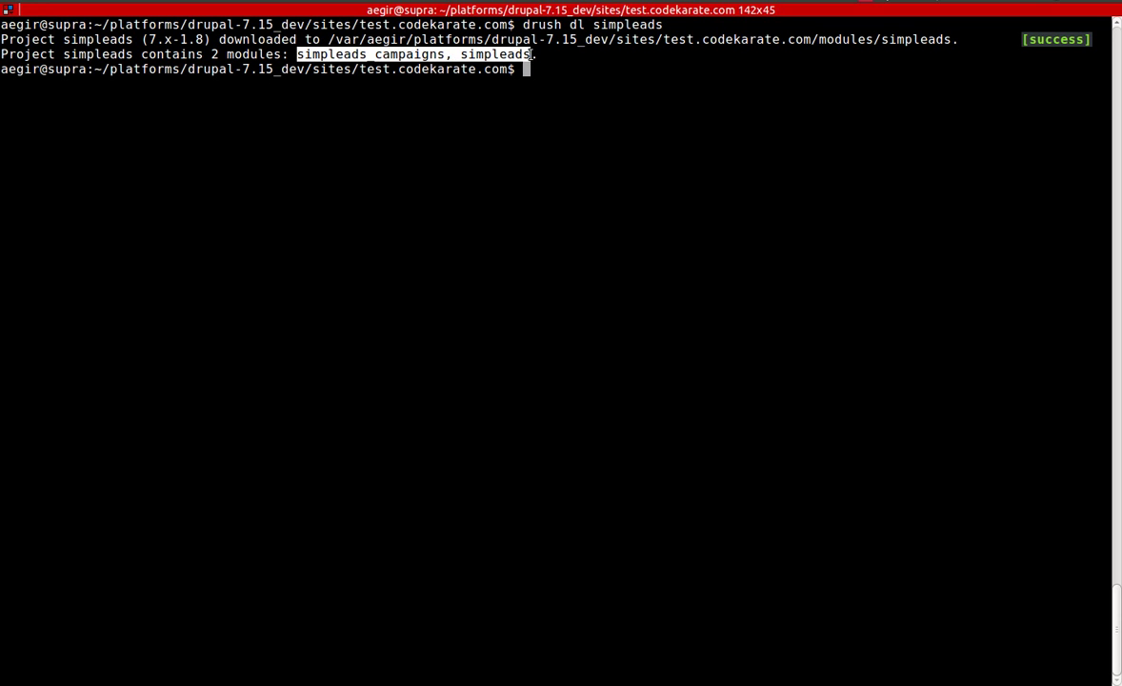
Back in the browser, enable the Campaigns and SimpleAds modules on the Drupal site and save the configuration.
{"action": "key", "text": "alt+Tab"}
{"action": "key", "text": "alt+Tab"}
{"action": "key", "text": "alt+Tab"}
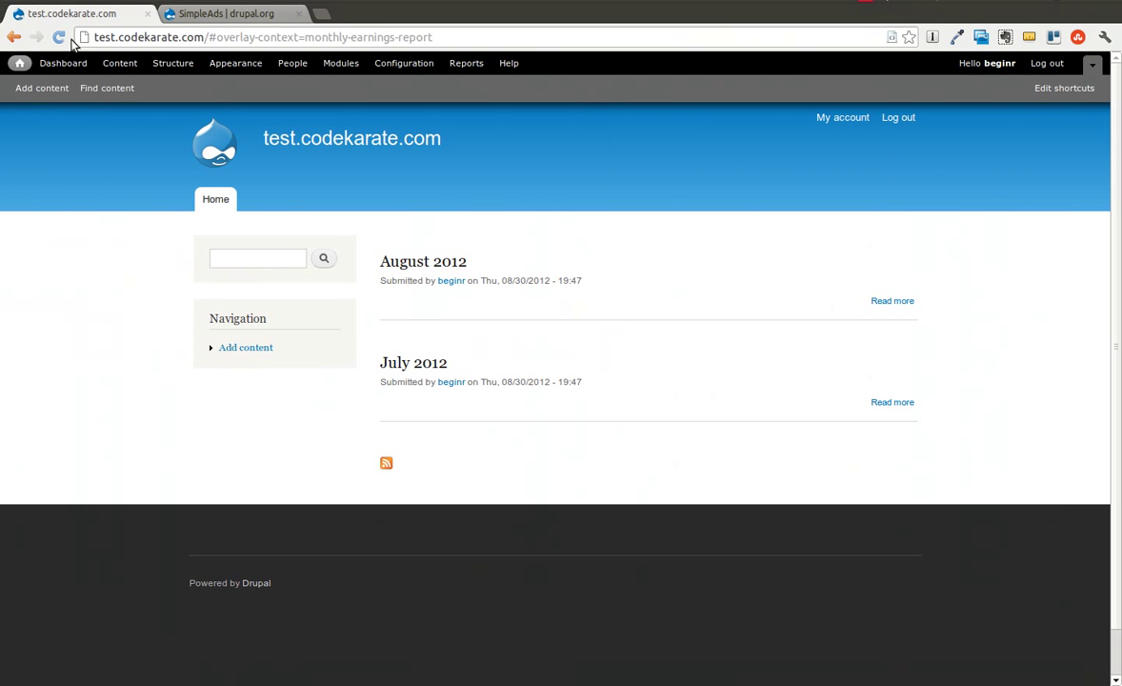
{"action": "left_click", "coordinate": [341, 65]}
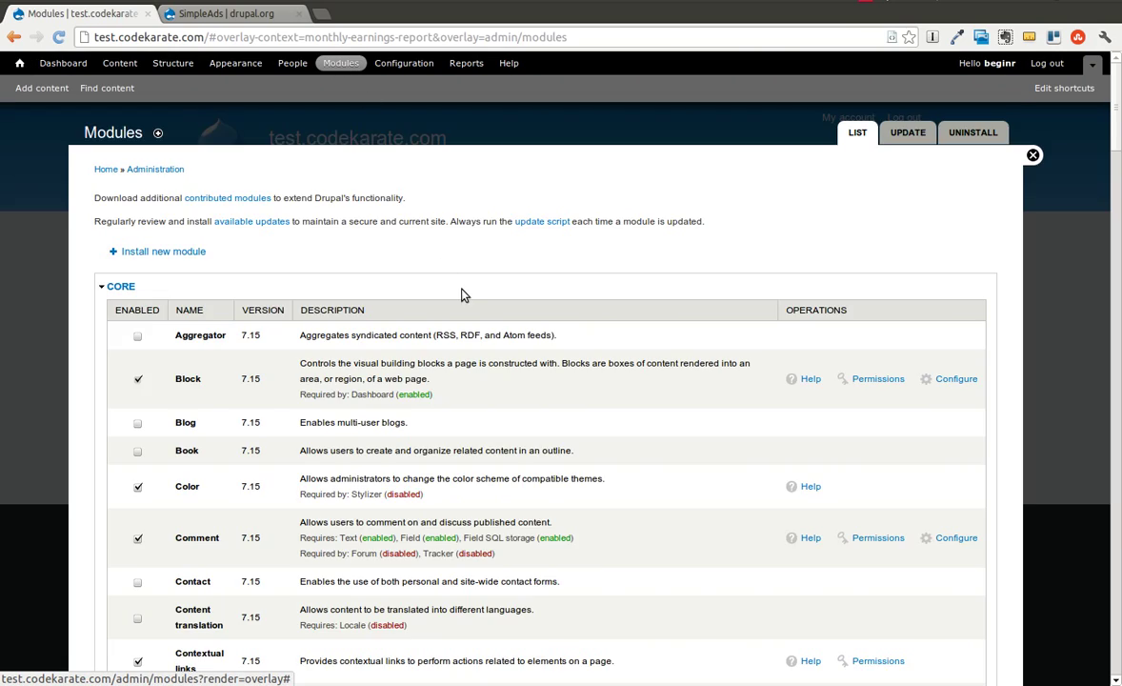
{"action": "scroll", "coordinate": [461, 291], "scroll_direction": "down", "scroll_amount": 20}
{"action": "scroll", "coordinate": [463, 289], "scroll_direction": "down", "scroll_amount": 15}
{"action": "scroll", "coordinate": [492, 370], "scroll_direction": "down", "scroll_amount": 5}
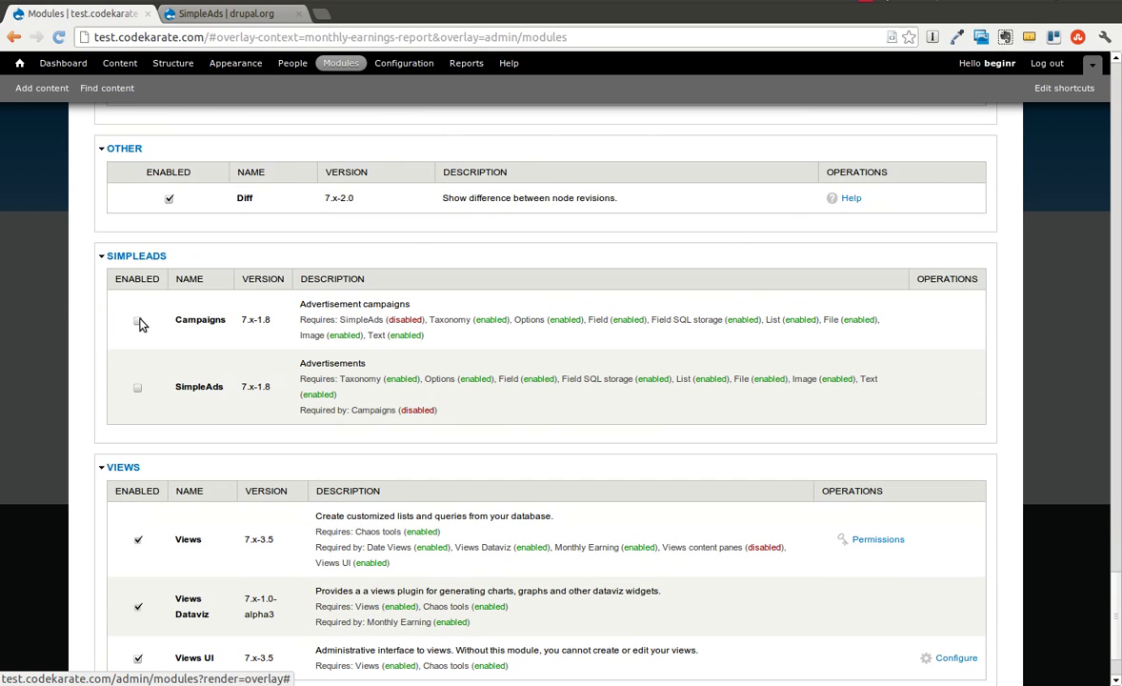
{"action": "left_click", "coordinate": [138, 322]}
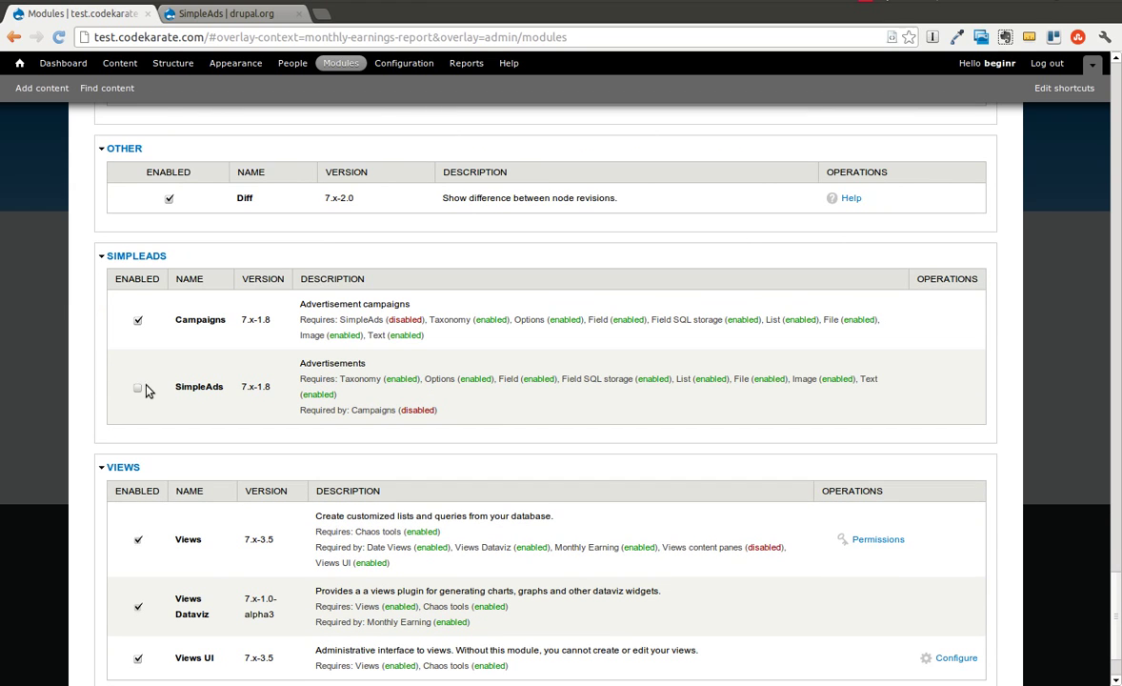
{"action": "left_click", "coordinate": [138, 389]}
{"action": "scroll", "coordinate": [103, 351], "scroll_direction": "down", "scroll_amount": 3}
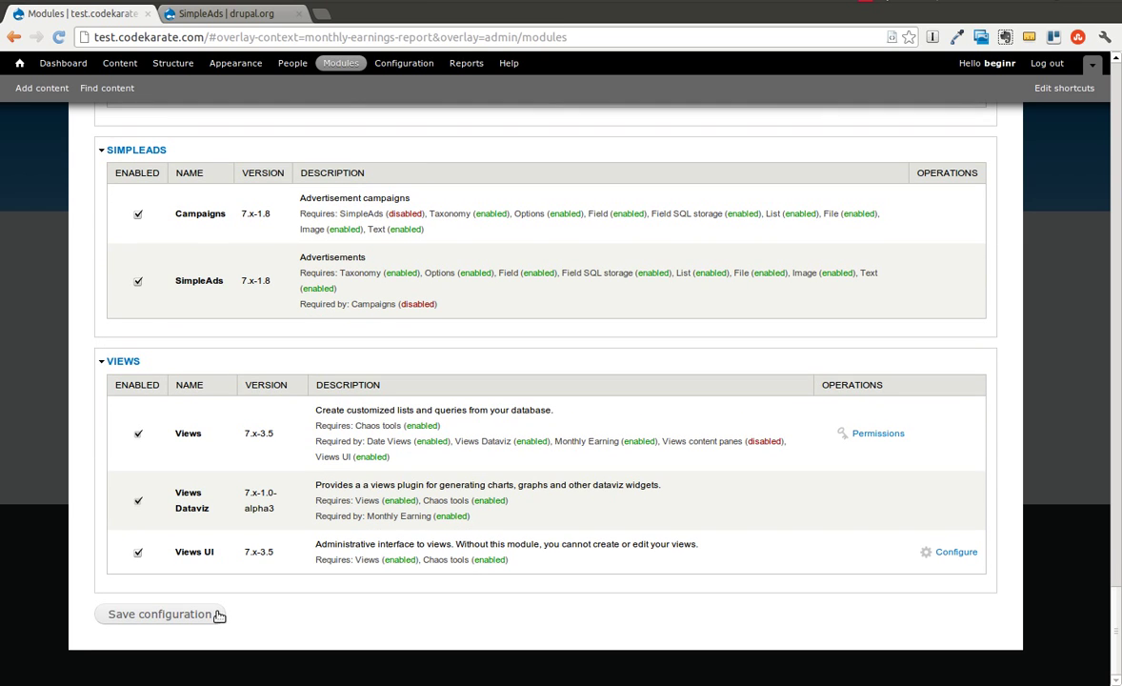
{"action": "left_click", "coordinate": [218, 615]}
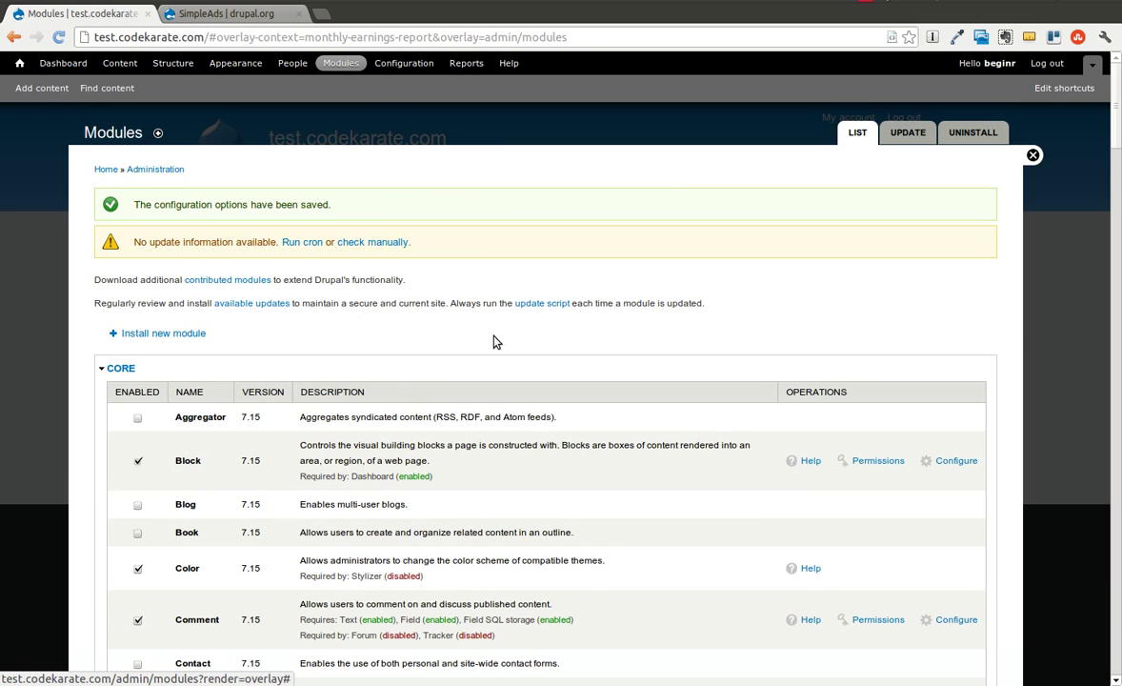
Open the permissions for the SimpleAds module and review the Campaigns permission for accessing advertisement campaigns.
{"action": "scroll", "coordinate": [494, 341], "scroll_direction": "down", "scroll_amount": 20}
{"action": "scroll", "coordinate": [493, 341], "scroll_direction": "down", "scroll_amount": 1}
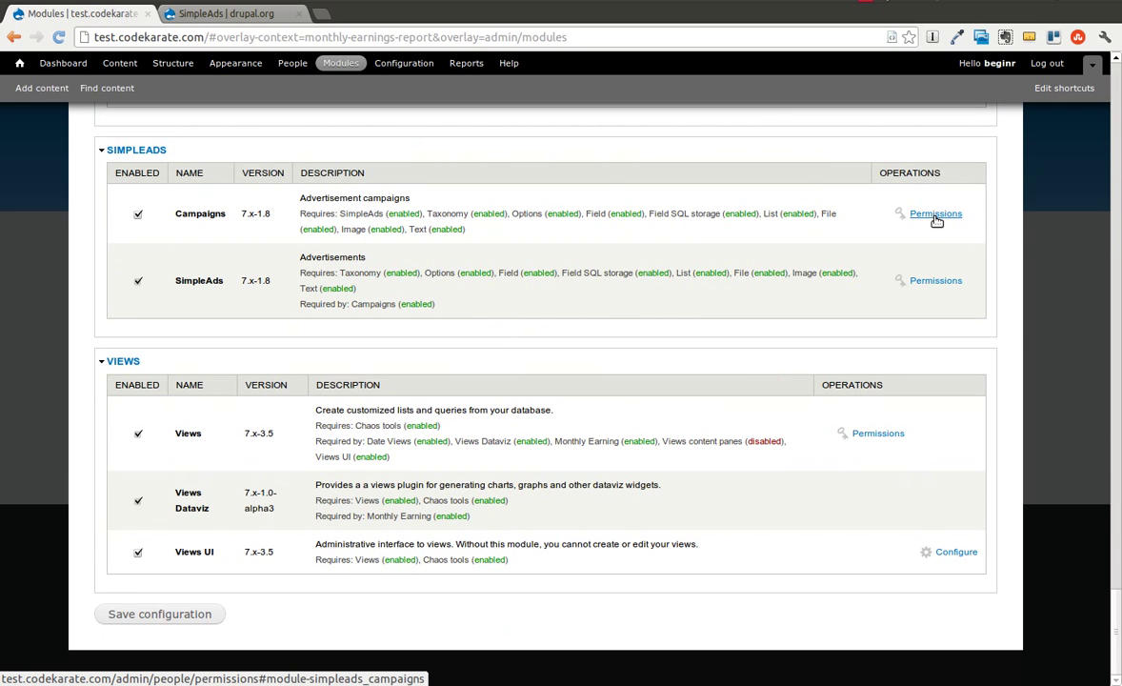
{"action": "left_click", "coordinate": [935, 284]}
{"action": "scroll", "coordinate": [935, 292], "scroll_direction": "down", "scroll_amount": 2}
{"action": "scroll", "coordinate": [936, 292], "scroll_direction": "down", "scroll_amount": 1}
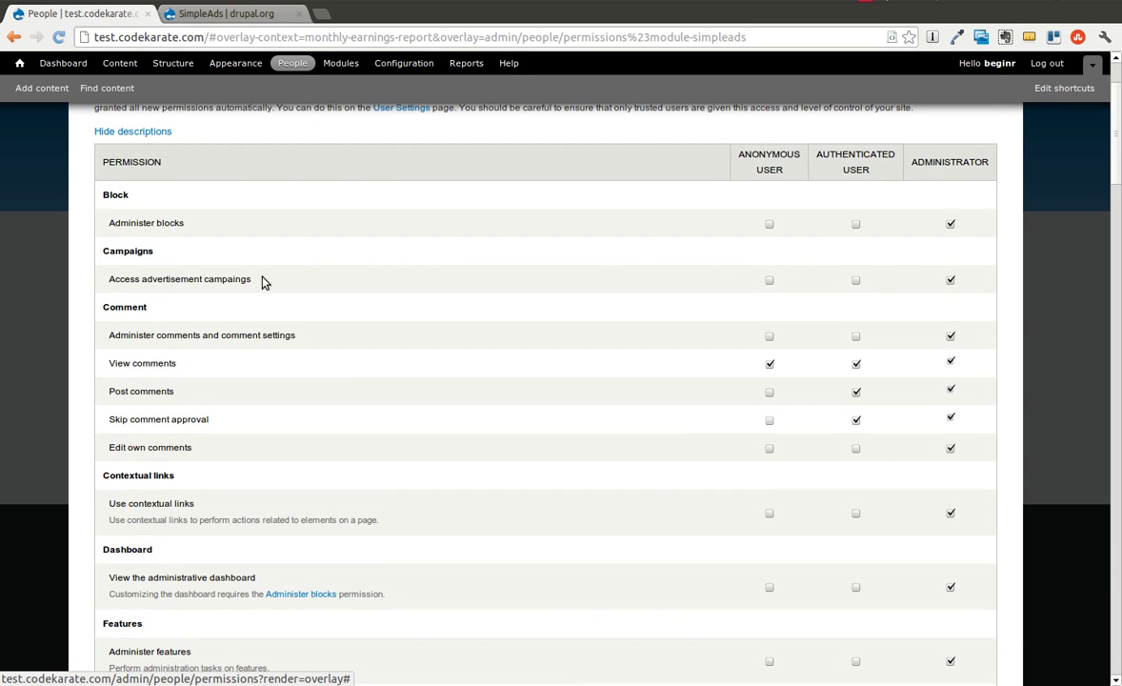
{"action": "left_click_drag", "start_coordinate": [252, 279], "coordinate": [101, 281]}
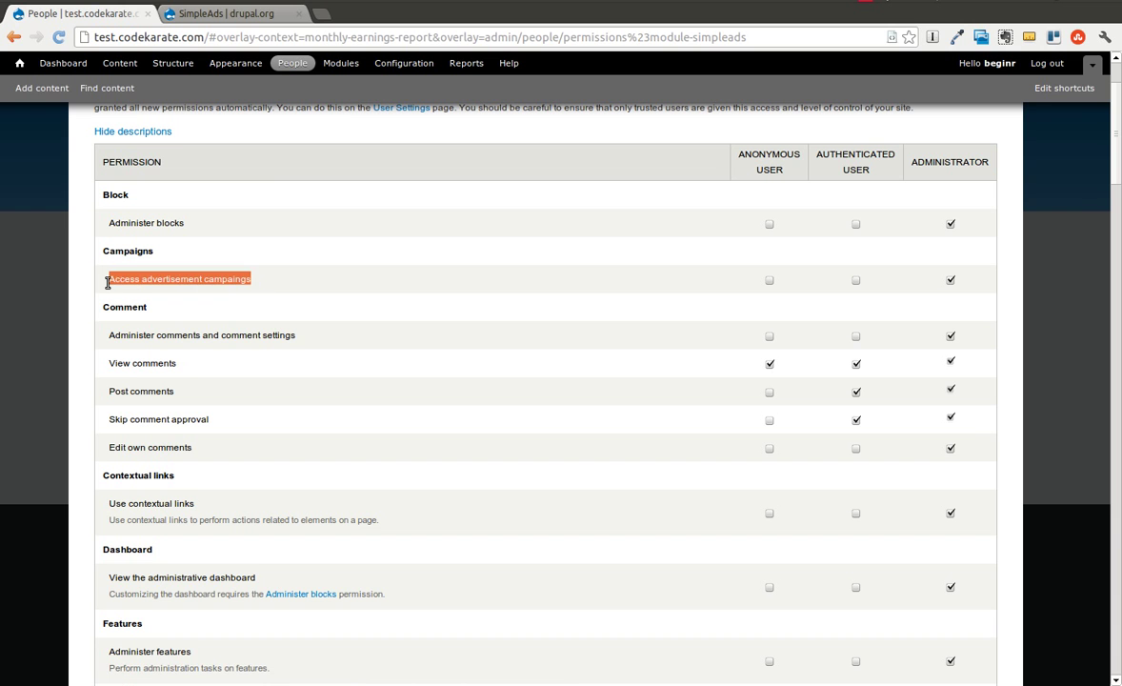
{"action": "left_click", "coordinate": [277, 285]}
Grant authenticated users the SimpleAds permissions Count ad impressions and Count ad clicks, and save the permissions.
{"action": "scroll", "coordinate": [277, 286], "scroll_direction": "down", "scroll_amount": 20}
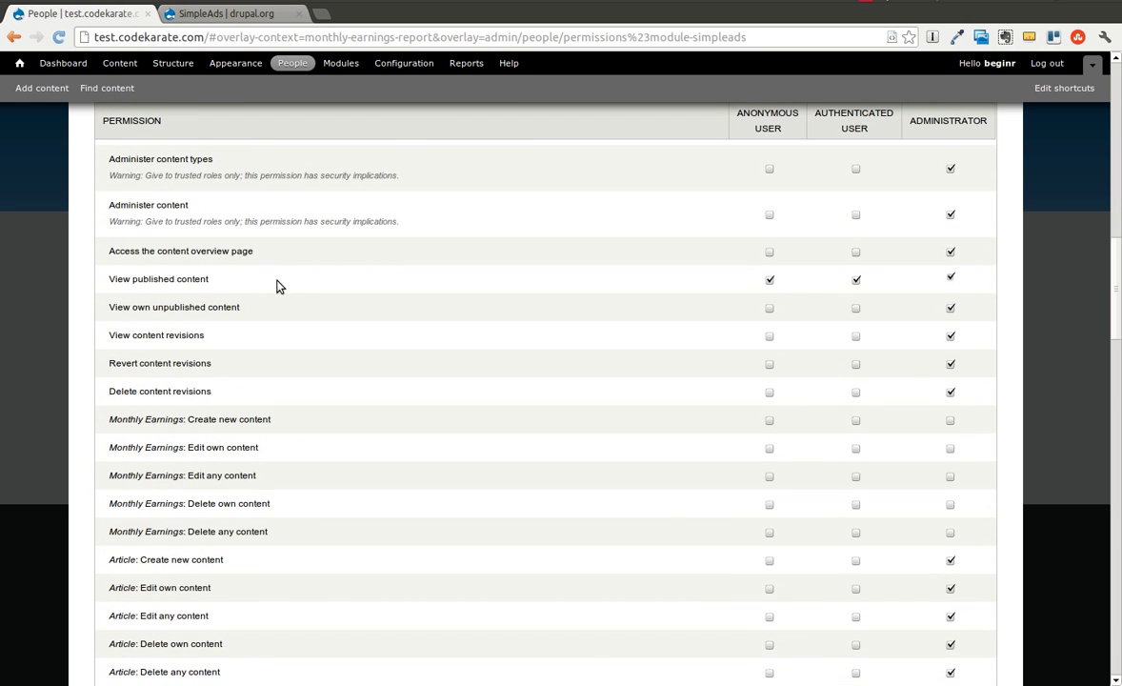
{"action": "scroll", "coordinate": [277, 286], "scroll_direction": "down", "scroll_amount": 20}
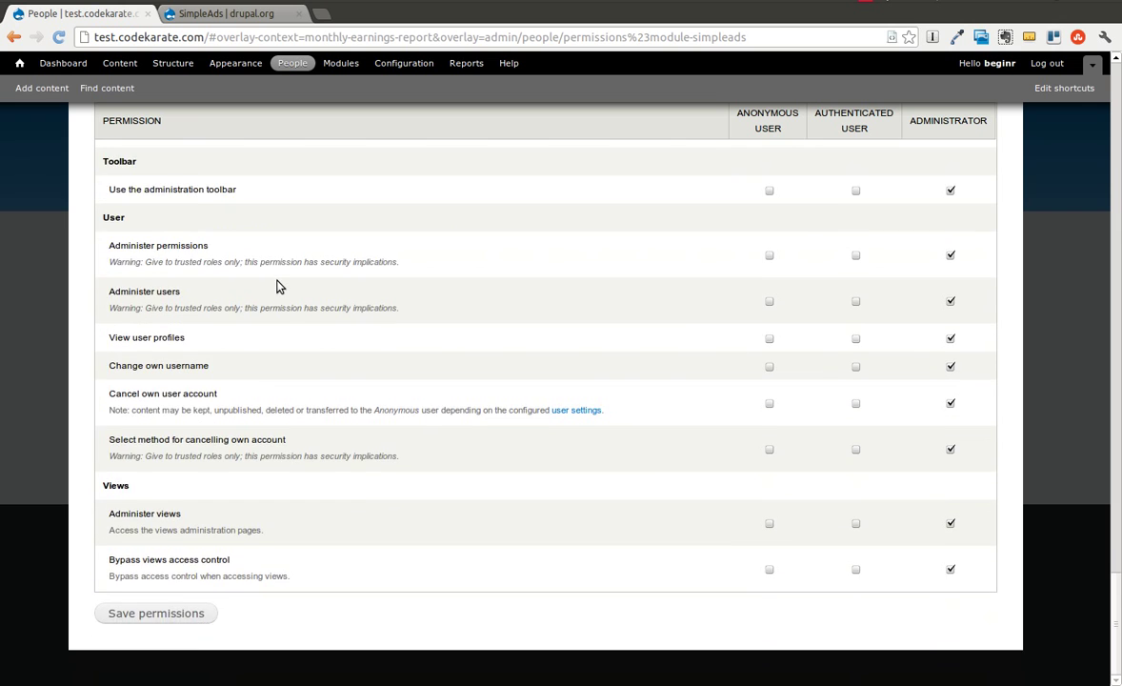
{"action": "scroll", "coordinate": [277, 286], "scroll_direction": "up", "scroll_amount": 5}
{"action": "scroll", "coordinate": [277, 286], "scroll_direction": "up", "scroll_amount": 10}
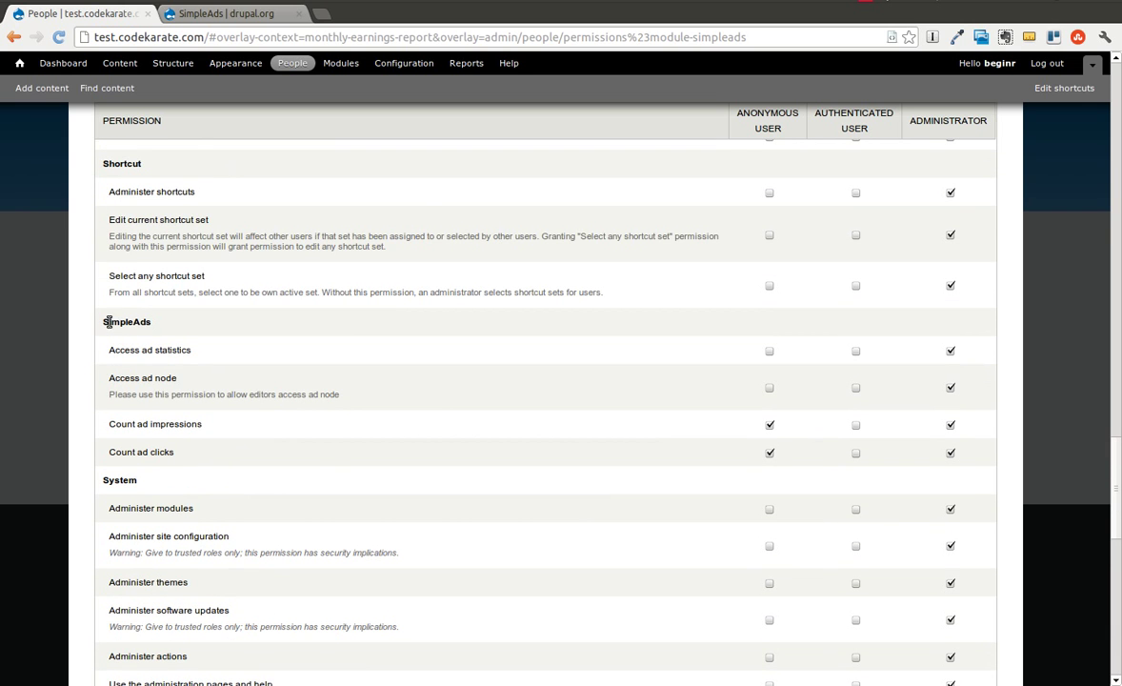
{"action": "left_click_drag", "start_coordinate": [109, 322], "coordinate": [181, 326]}
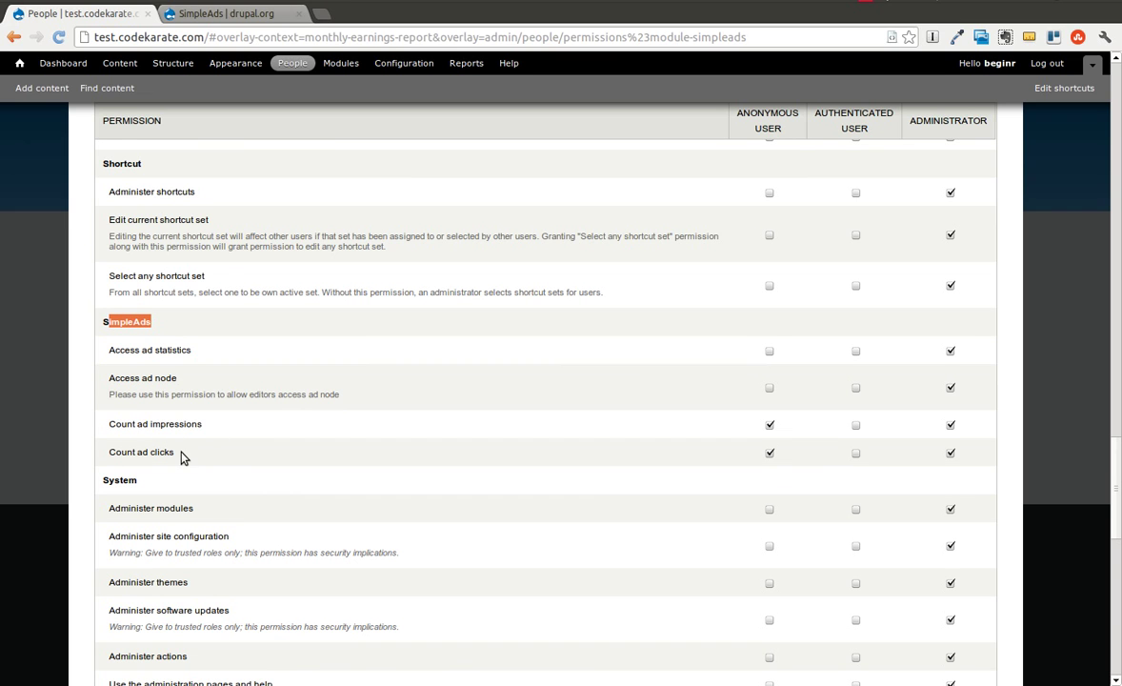
{"action": "left_click", "coordinate": [855, 424]}
{"action": "left_click", "coordinate": [856, 453]}
{"action": "scroll", "coordinate": [667, 440], "scroll_direction": "down", "scroll_amount": 3}
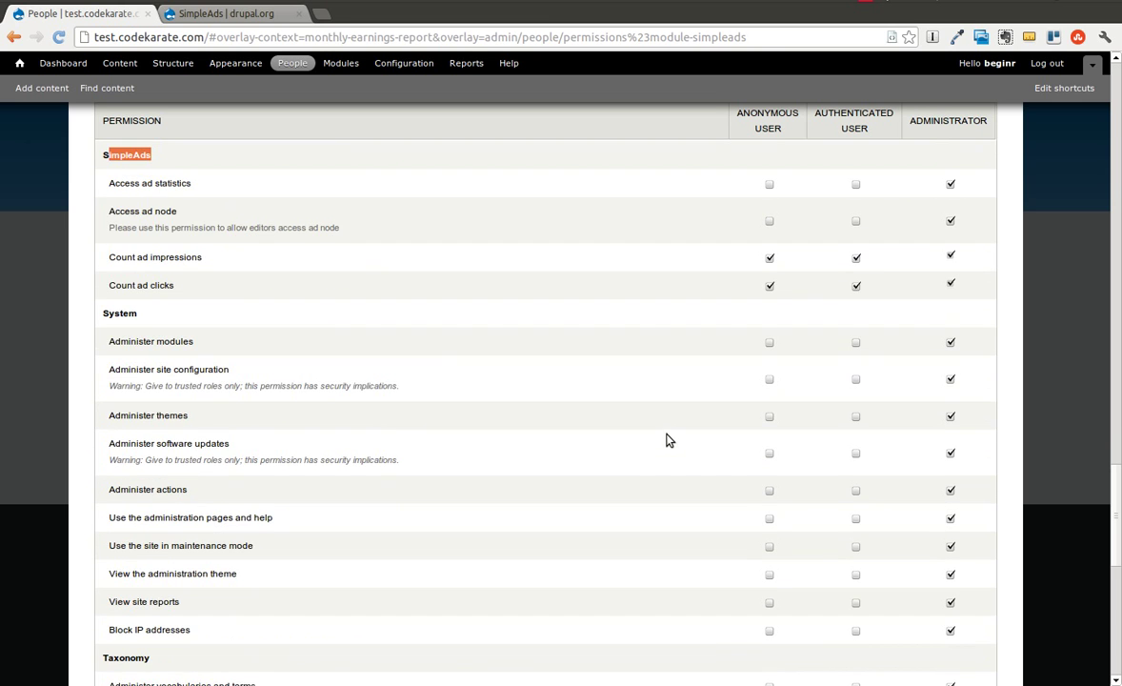
{"action": "scroll", "coordinate": [667, 440], "scroll_direction": "down", "scroll_amount": 10}
{"action": "left_click", "coordinate": [207, 613]}
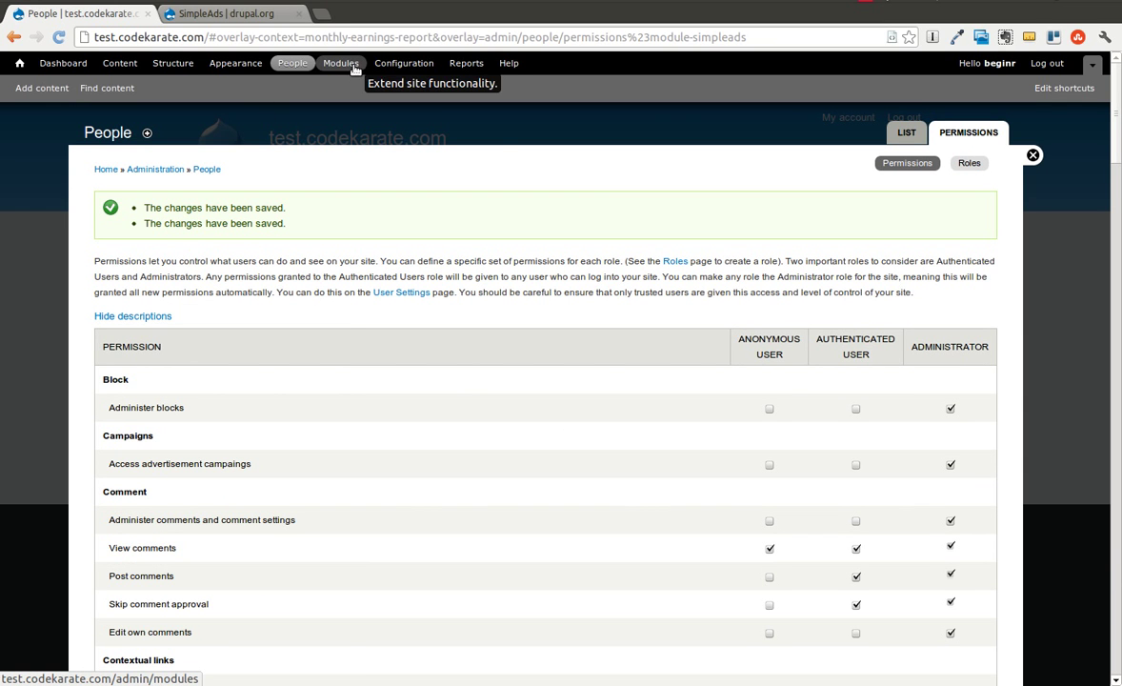
Start a new Simple Ad Campaign with the title "Codekarate".
{"action": "left_click", "coordinate": [55, 89]}
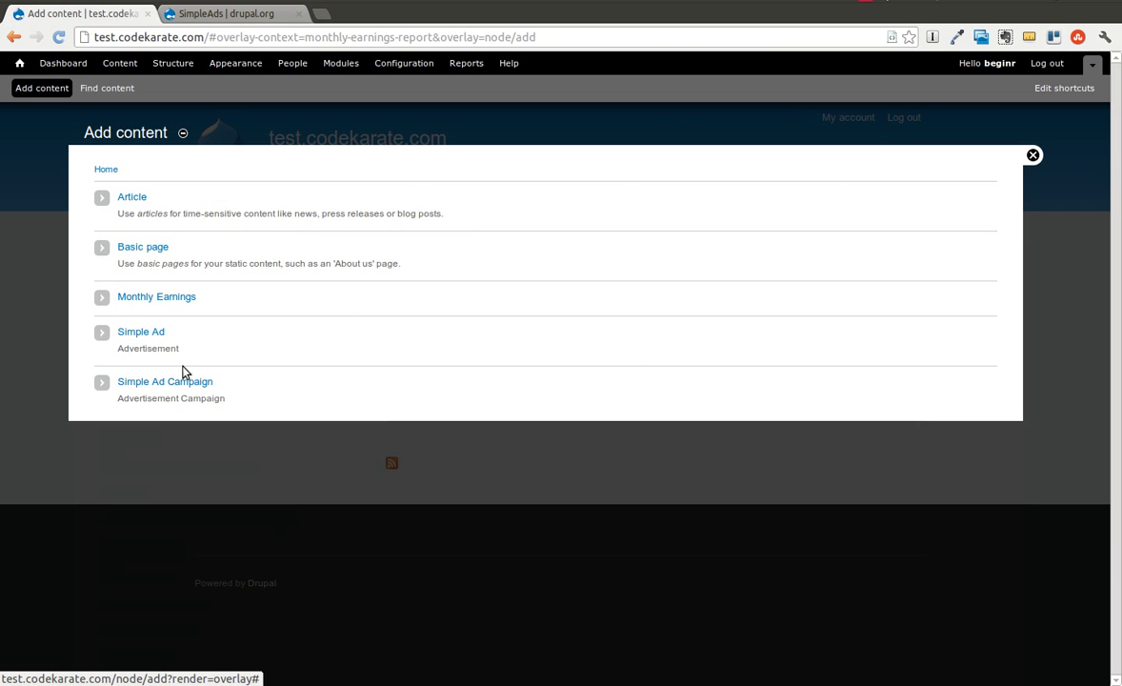
{"action": "left_click", "coordinate": [179, 381]}
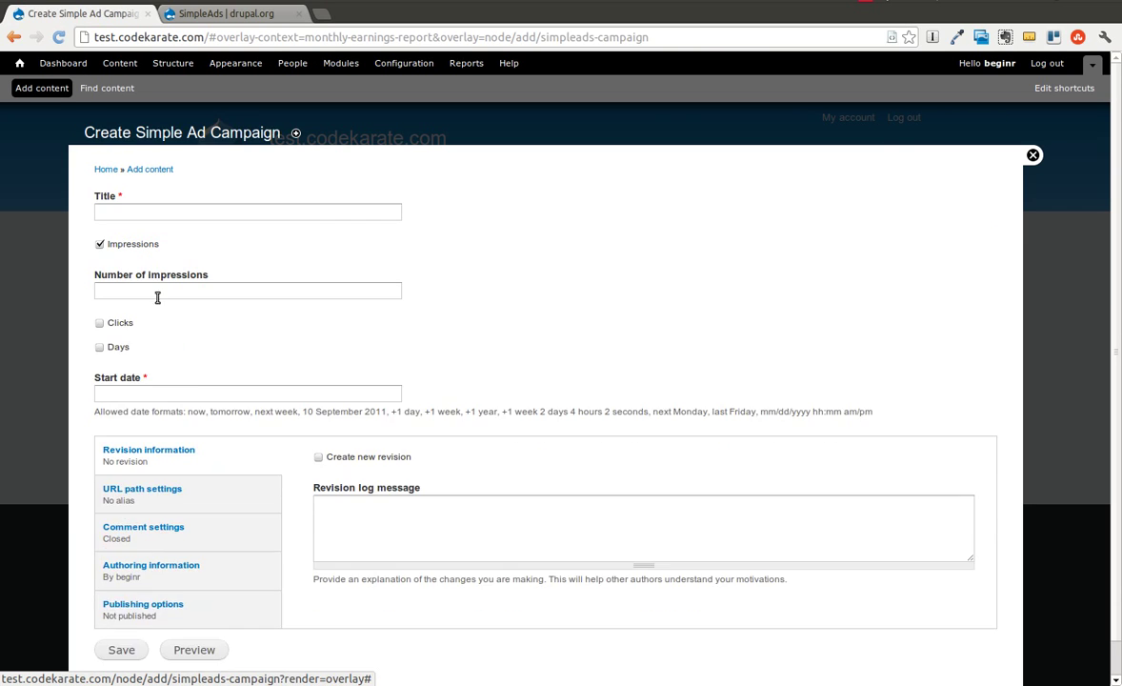
{"action": "left_click", "coordinate": [136, 213]}
{"action": "type", "text": "CodeKarate"}
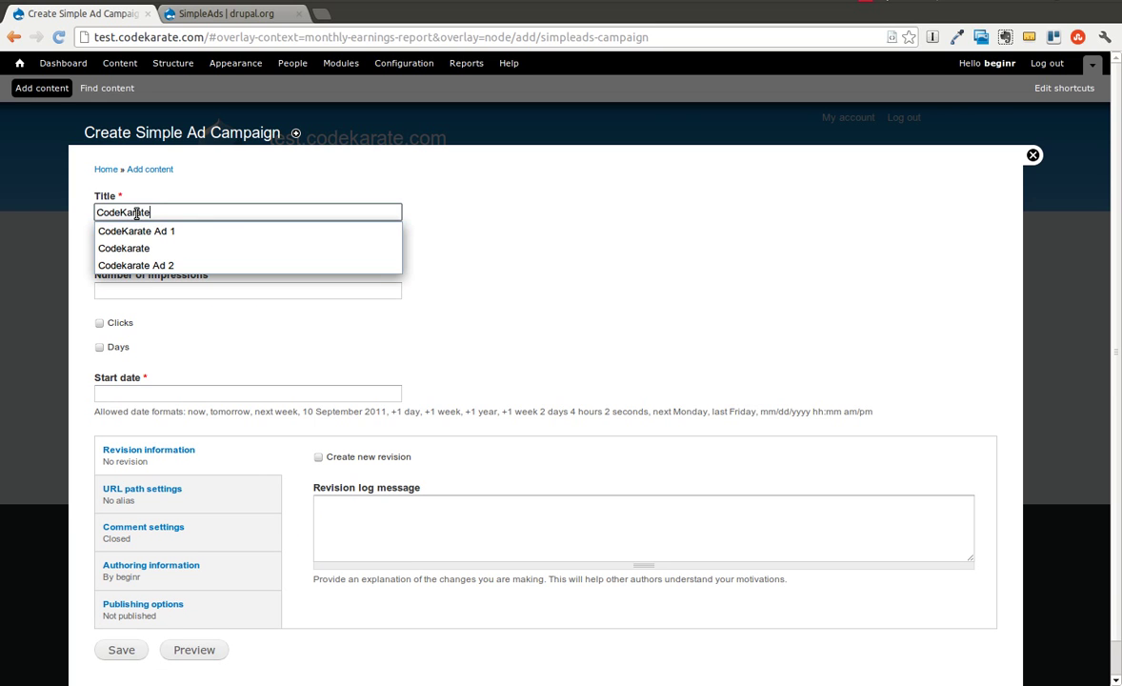
{"action": "type", "text": "CodeKarate"}
{"action": "key", "text": "Down"}
{"action": "key", "text": "Down"}
{"action": "key", "text": "Return"}
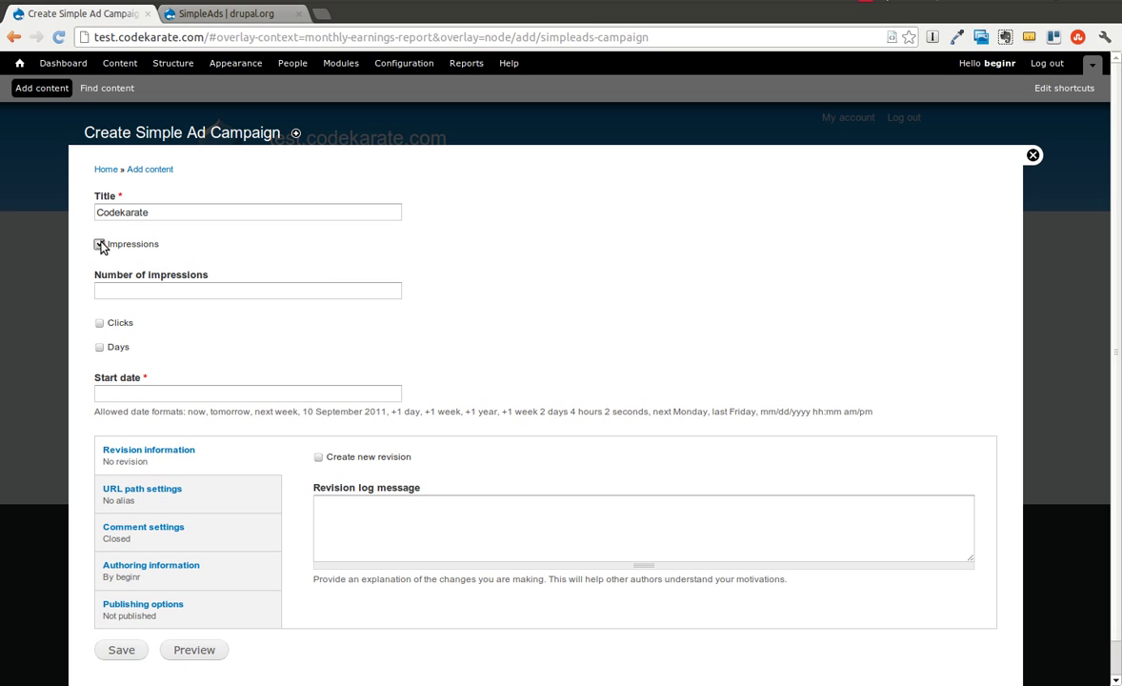
Limit the campaign by clicks instead of impressions, with the number of clicks set to 1.
{"action": "left_click", "coordinate": [99, 244]}
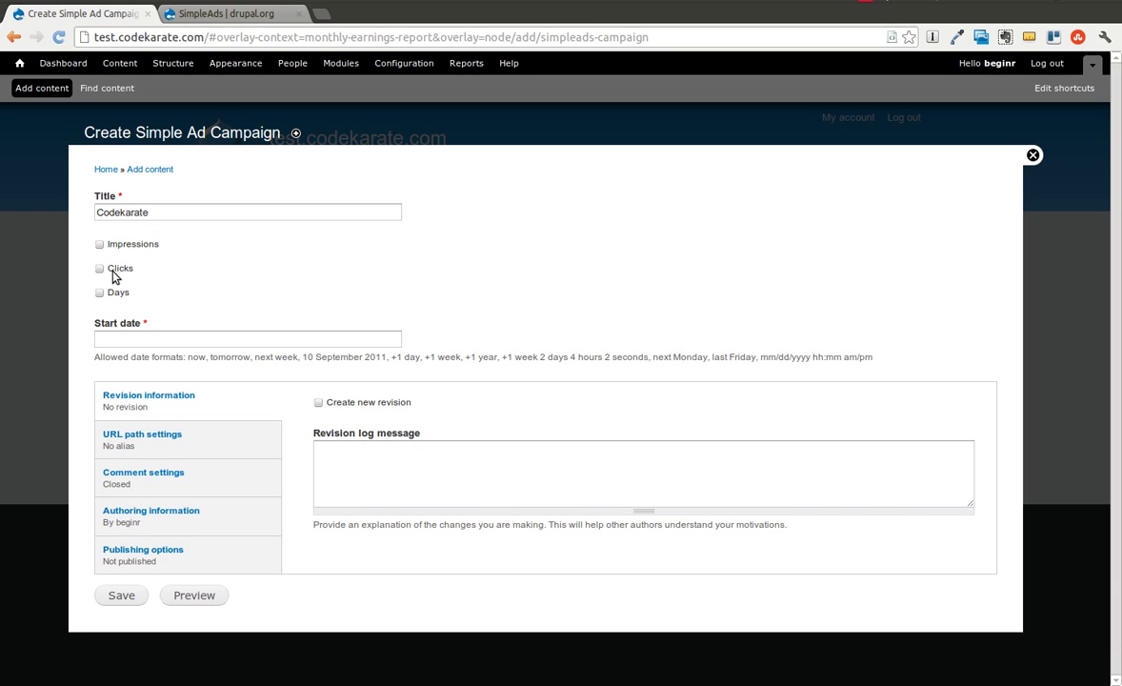
{"action": "left_click", "coordinate": [100, 268]}
{"action": "left_click", "coordinate": [139, 313]}
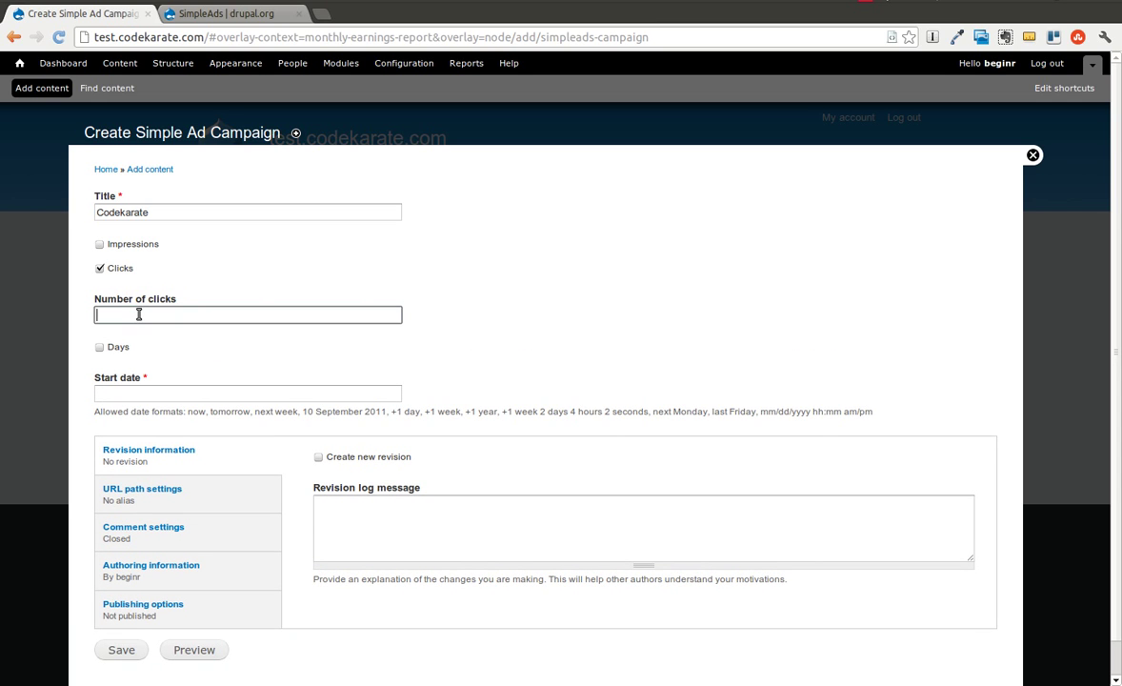
{"action": "type", "text": "1"}
{"action": "left_click", "coordinate": [328, 283]}
{"action": "scroll", "coordinate": [454, 300], "scroll_direction": "down", "scroll_amount": 1}
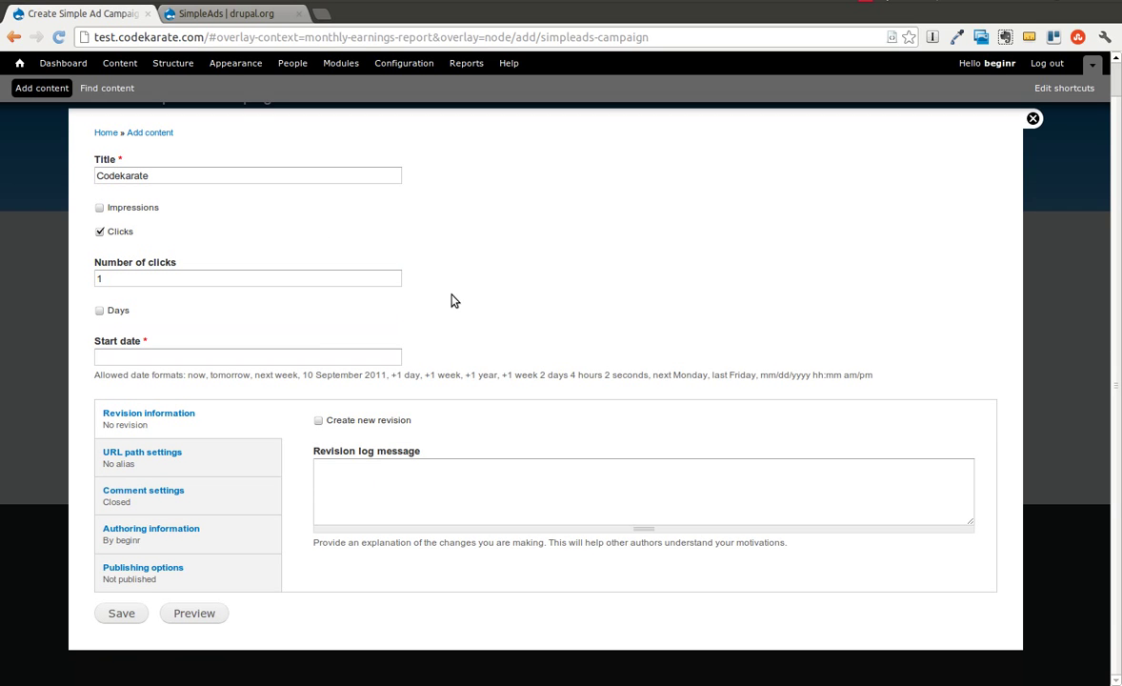
Set the campaign's start date to "now" and review the allowed date formats.
{"action": "left_click", "coordinate": [264, 353]}
{"action": "type", "text": "now"}
{"action": "left_click", "coordinate": [425, 336]}
{"action": "left_click_drag", "start_coordinate": [298, 377], "coordinate": [795, 375]}
{"action": "left_click", "coordinate": [724, 333]}
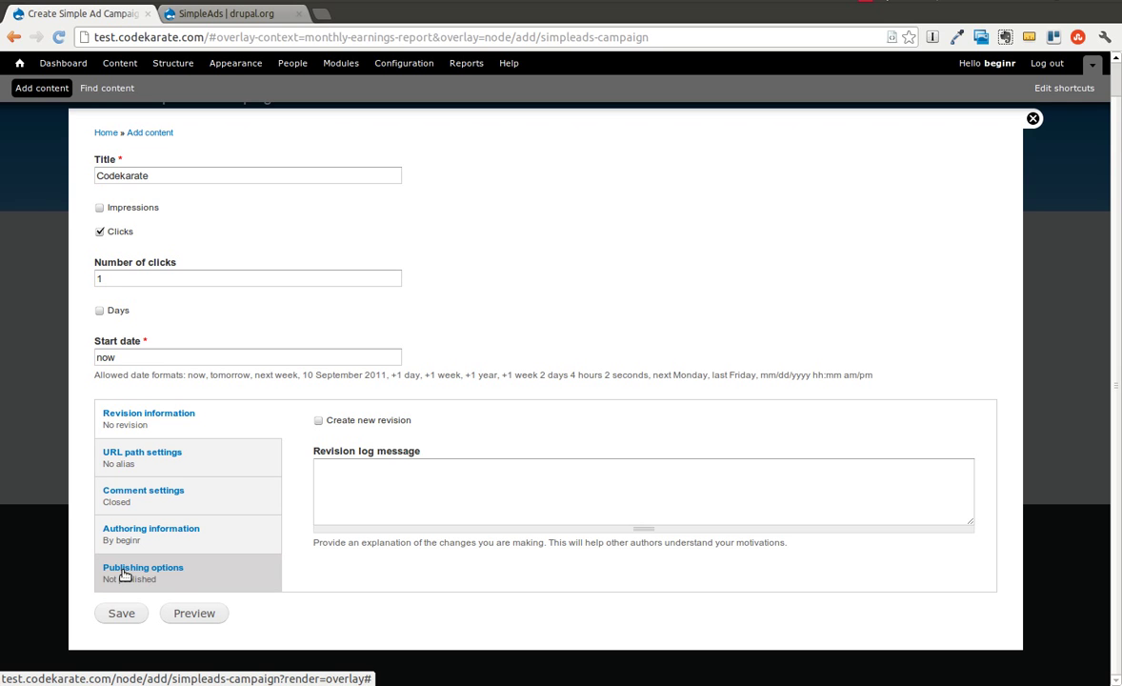
Mark the Codekarate campaign as published and save it.
{"action": "left_click", "coordinate": [177, 572]}
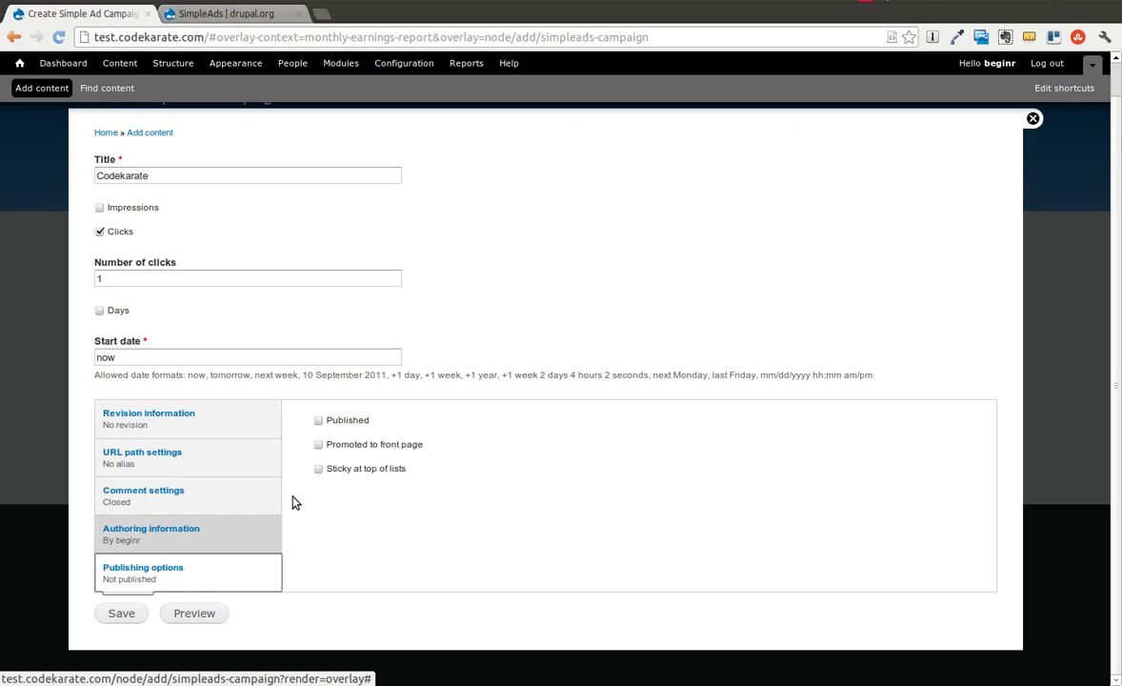
{"action": "left_click", "coordinate": [318, 424]}
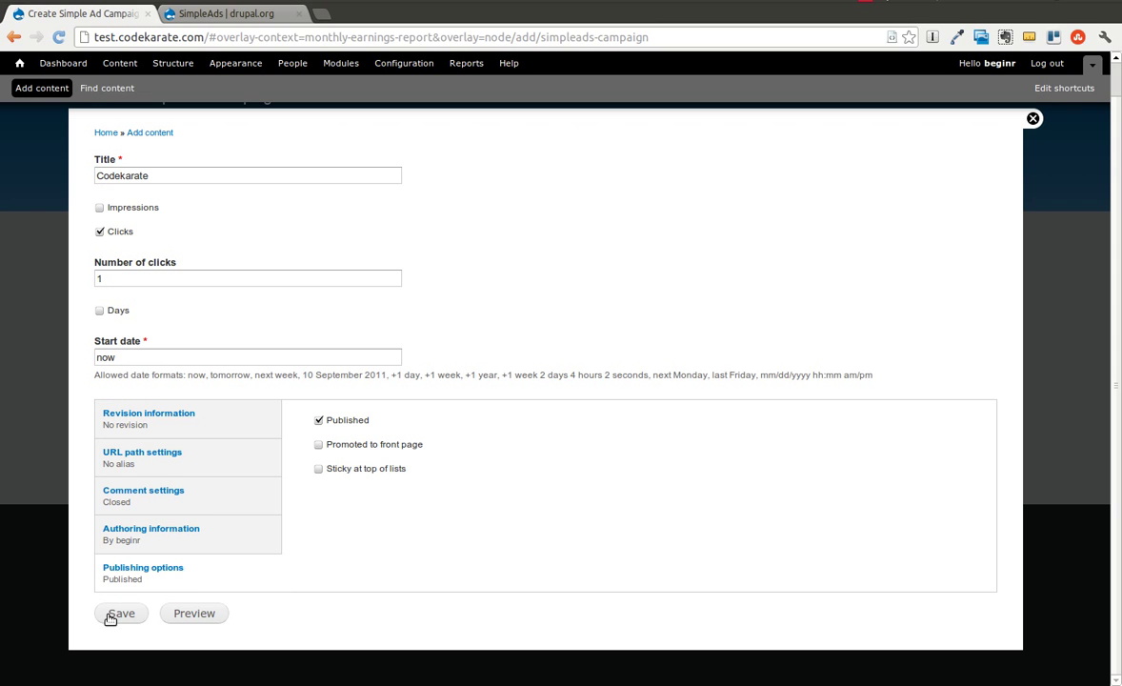
{"action": "left_click", "coordinate": [120, 613]}
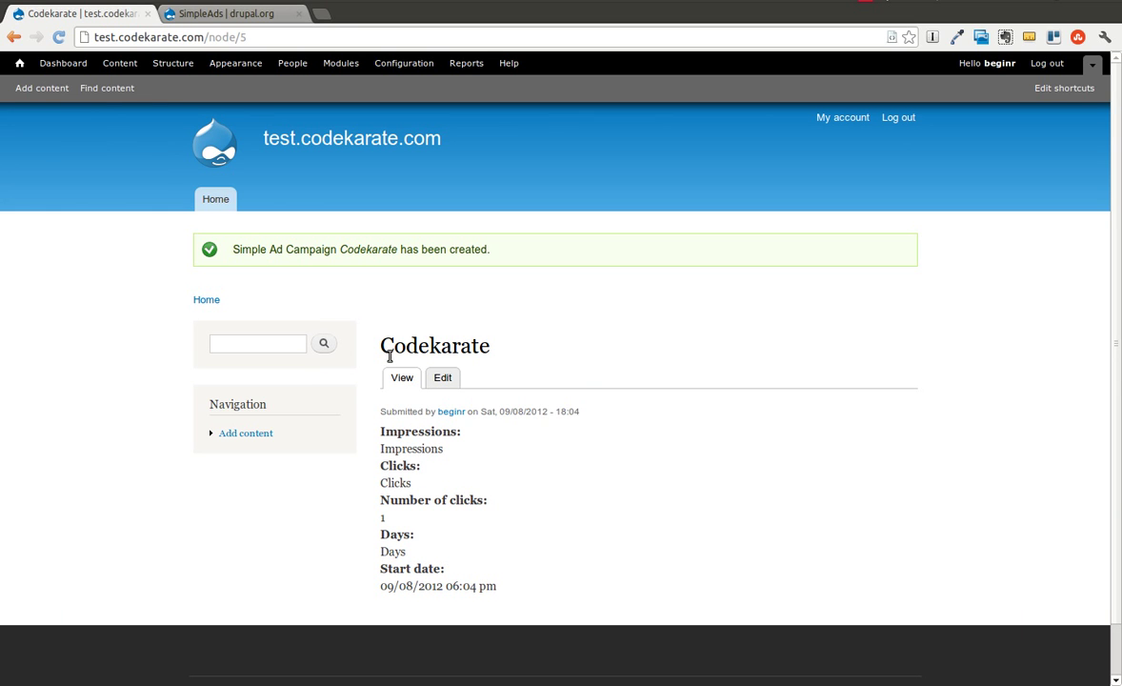
Start a new Simple Ad and set its ad type to Text Ad.
{"action": "left_click", "coordinate": [36, 87]}
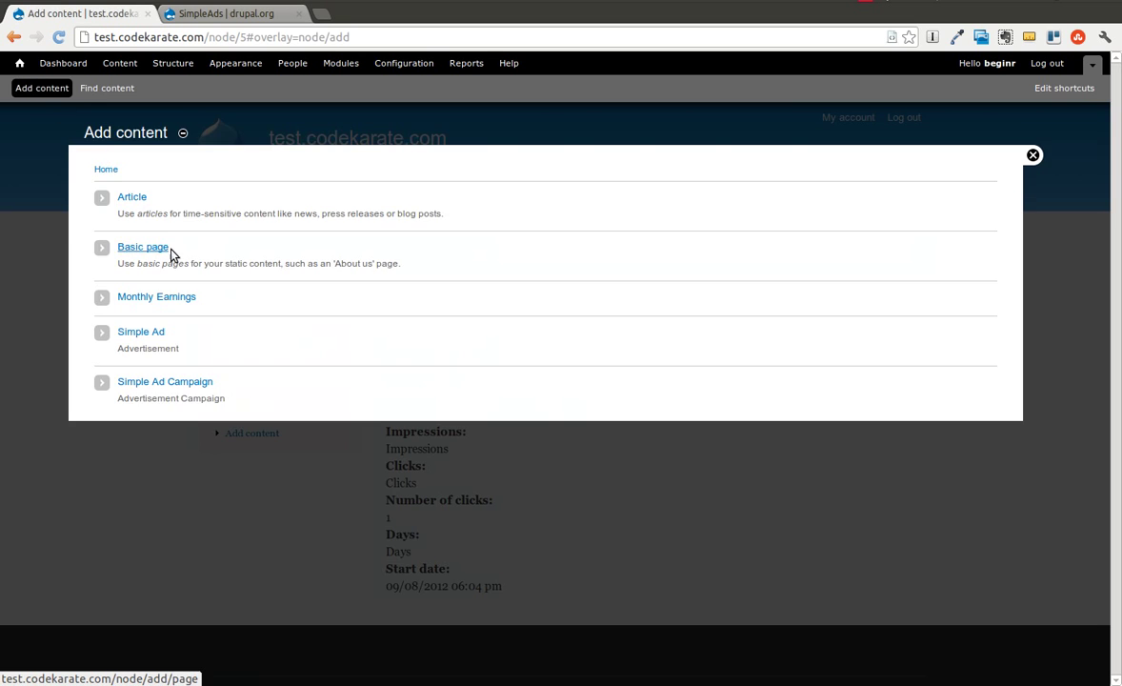
{"action": "left_click", "coordinate": [116, 335]}
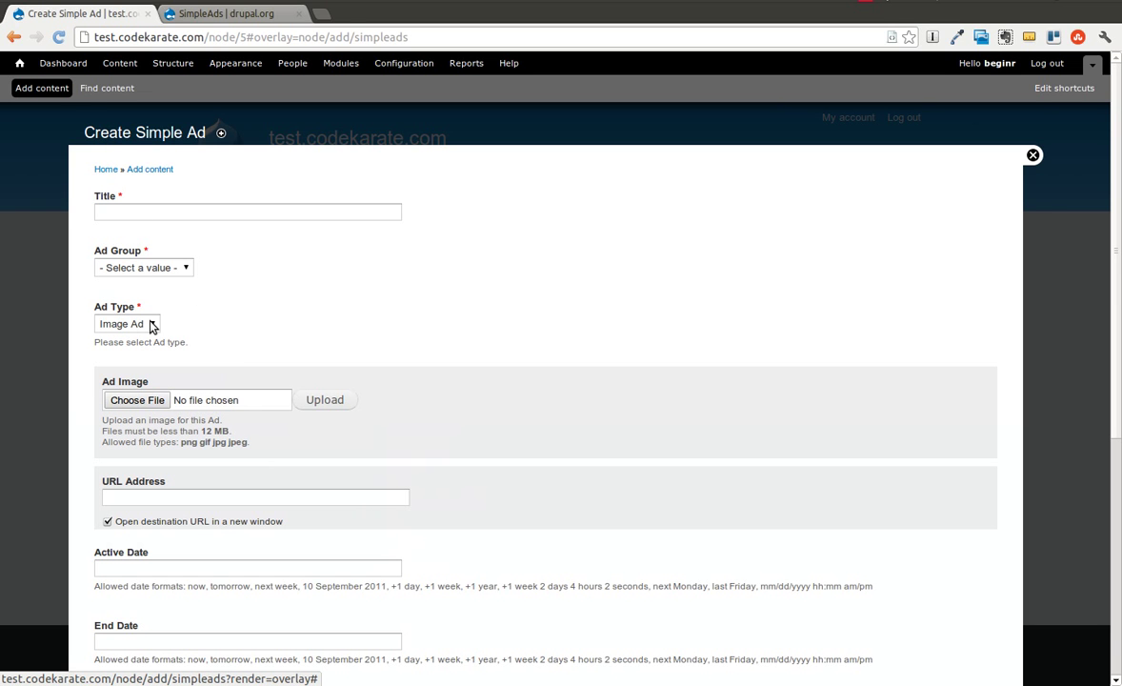
{"action": "left_click", "coordinate": [147, 324]}
{"action": "left_click", "coordinate": [139, 354]}
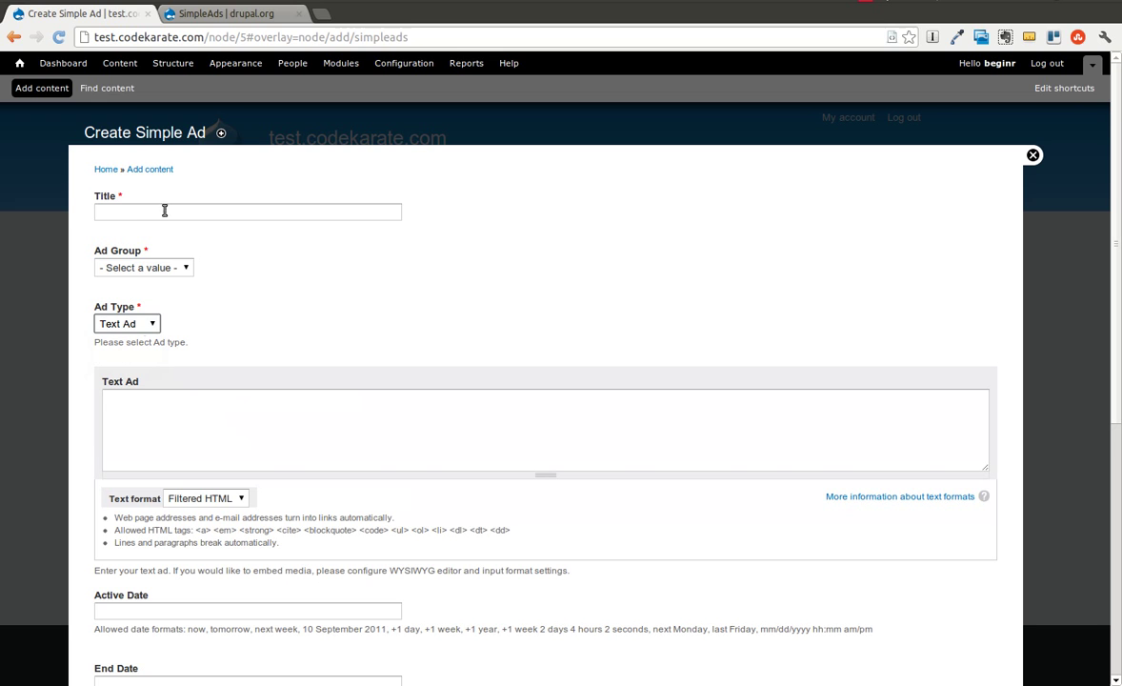
Title the ad "CodeKarate Ad 1" and assign it to the Sidebar Ads group.
{"action": "left_click", "coordinate": [143, 214]}
{"action": "type", "text": "C"}
{"action": "key", "text": "Down"}
{"action": "key", "text": "Down"}
{"action": "key", "text": "Return"}
{"action": "left_click", "coordinate": [176, 269]}
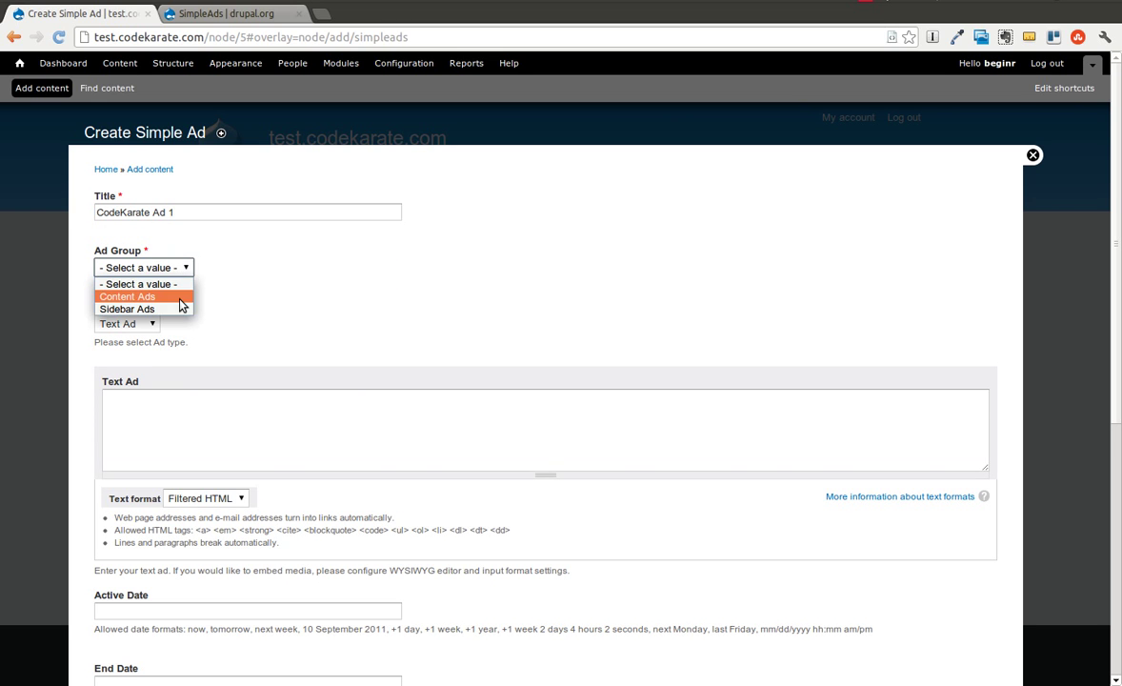
{"action": "left_click", "coordinate": [181, 310]}
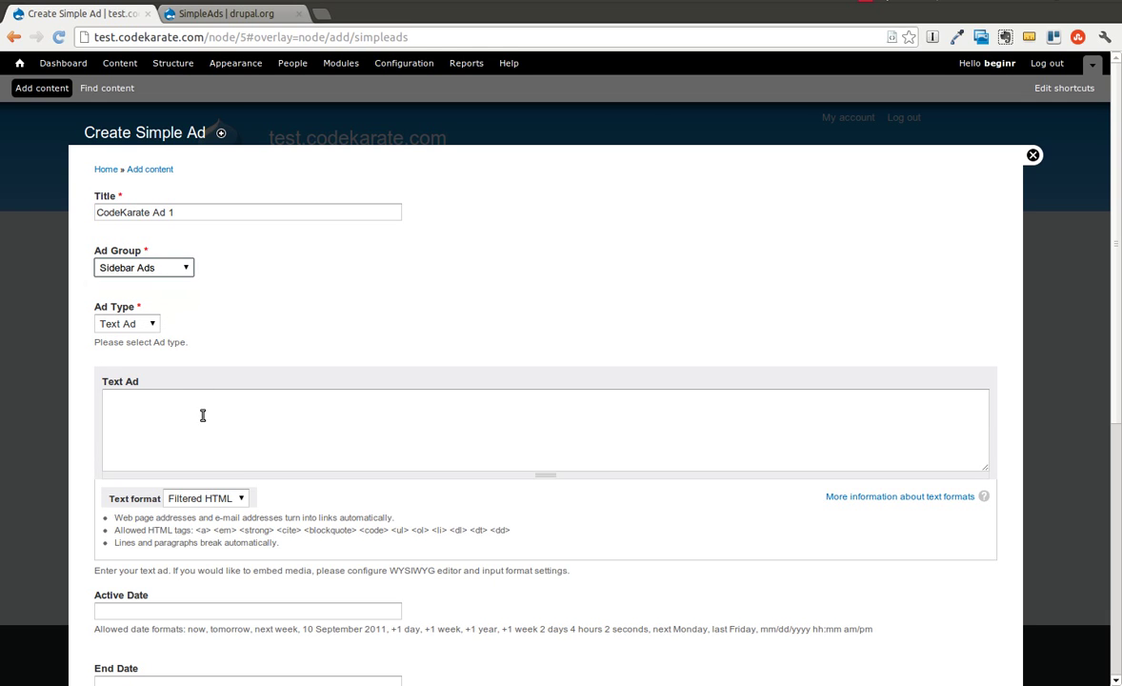
Set the text ad's format to Plain text and enter "Check out Code Karate." as its content.
{"action": "left_click", "coordinate": [233, 505]}
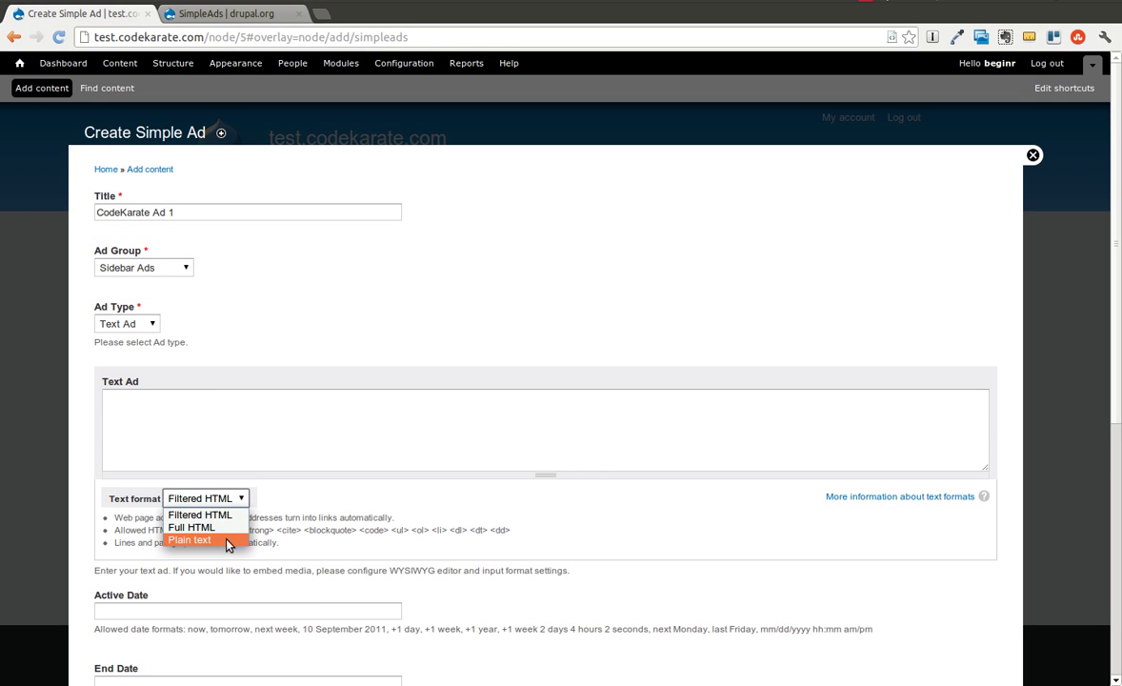
{"action": "left_click", "coordinate": [229, 541]}
{"action": "left_click", "coordinate": [226, 406]}
{"action": "type", "text": "Ch"}
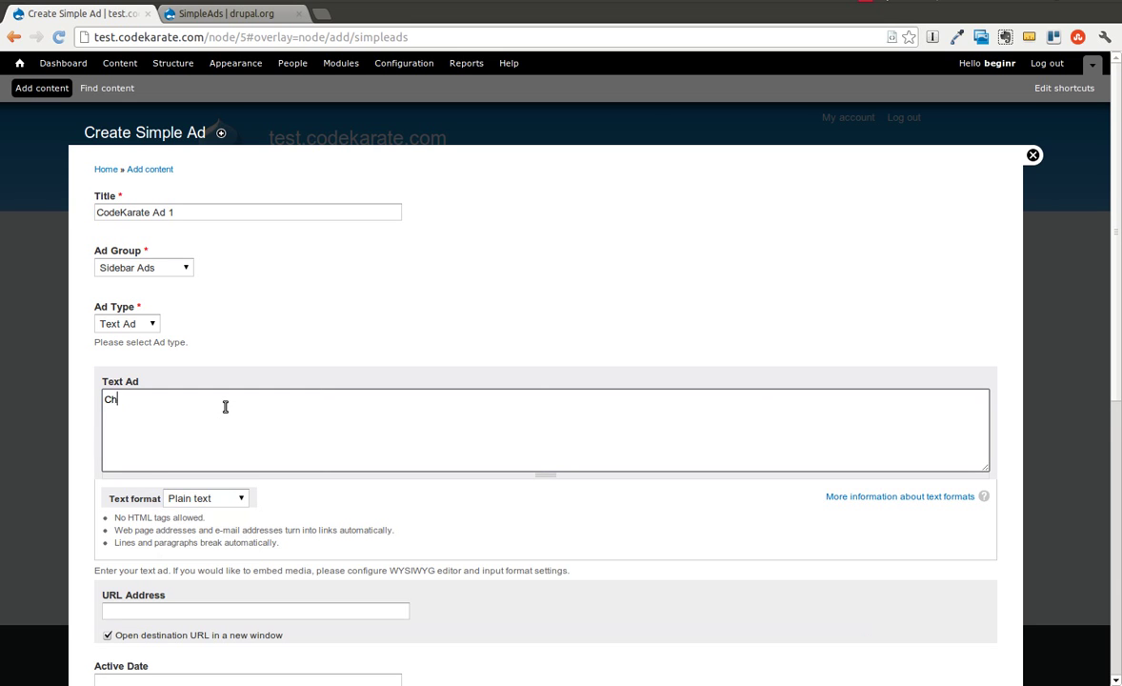
{"action": "type", "text": "eck out Code Karate."}
{"action": "left_click", "coordinate": [231, 605]}
{"action": "type", "text": "htt"}
{"action": "key", "text": "Down"}
{"action": "key", "text": "Return"}
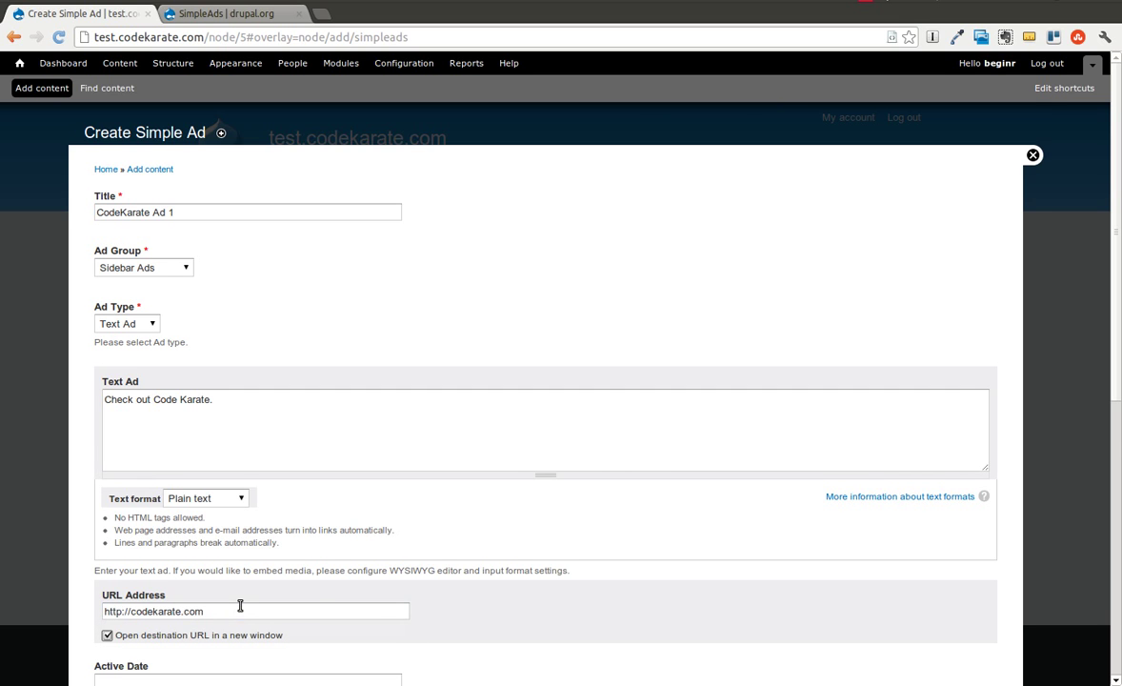
Assign the text ad to the Codekarate campaign.
{"action": "scroll", "coordinate": [416, 617], "scroll_direction": "down", "scroll_amount": 3}
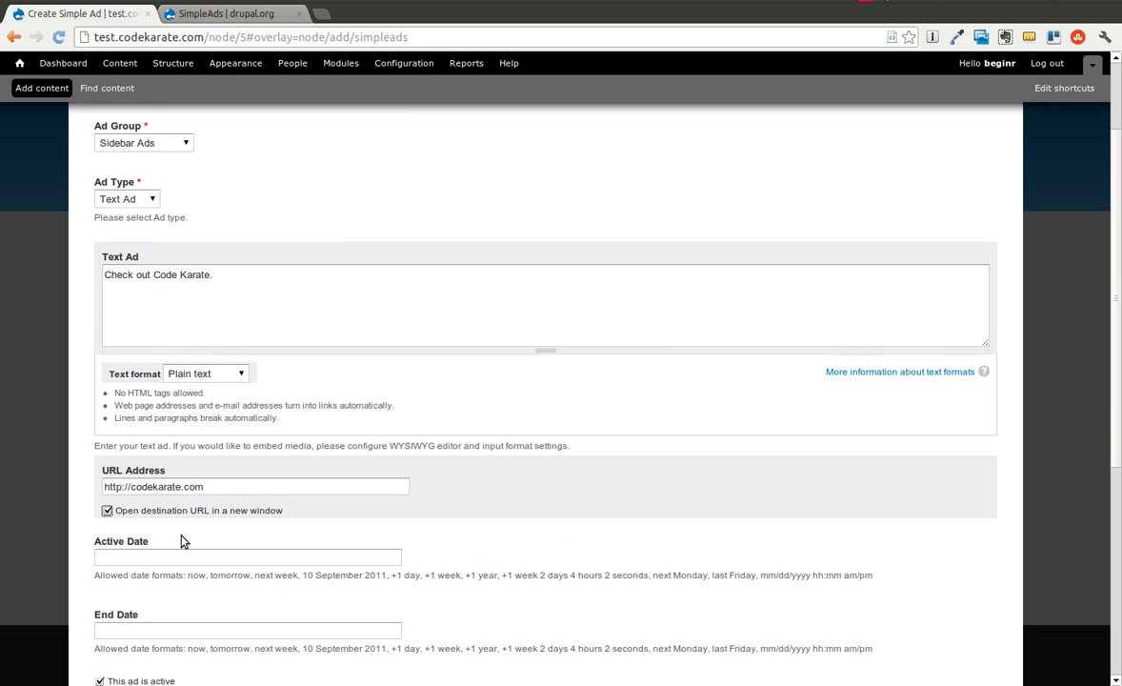
{"action": "scroll", "coordinate": [183, 541], "scroll_direction": "down", "scroll_amount": 3}
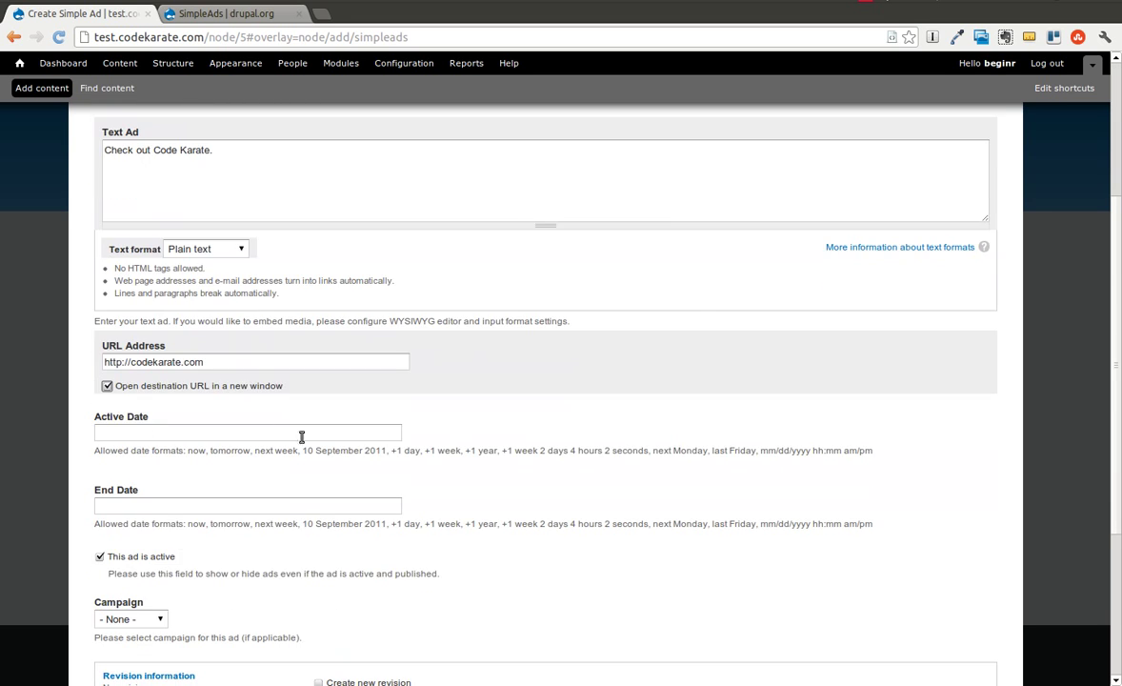
{"action": "scroll", "coordinate": [351, 477], "scroll_direction": "down", "scroll_amount": 3}
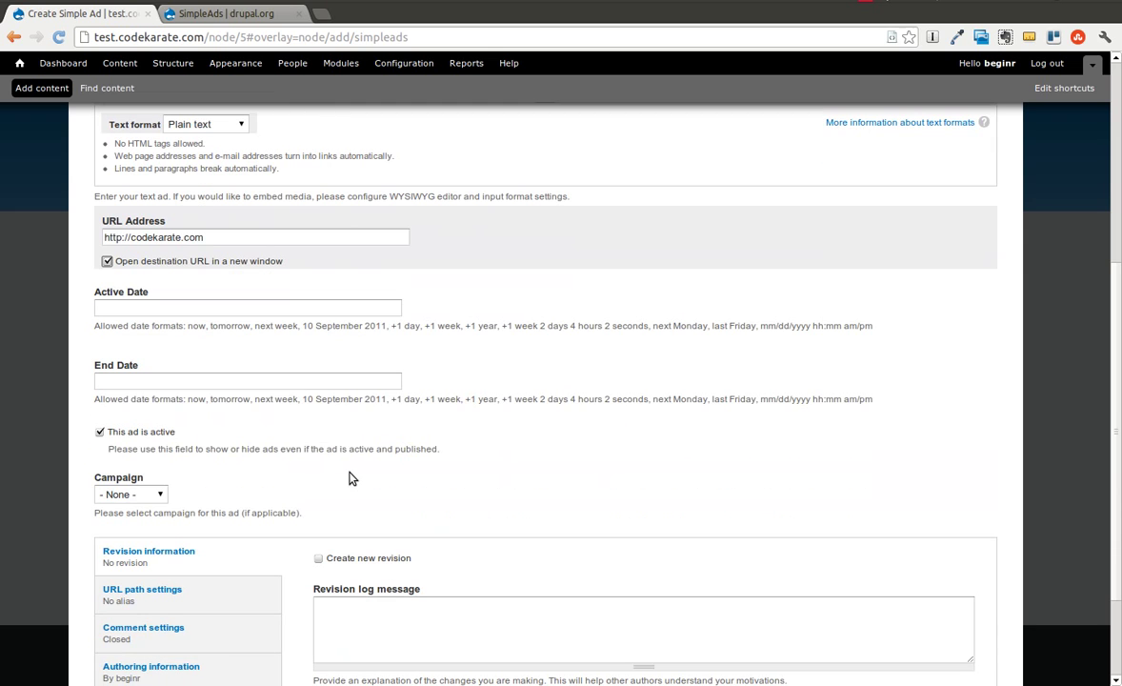
{"action": "left_click", "coordinate": [146, 495]}
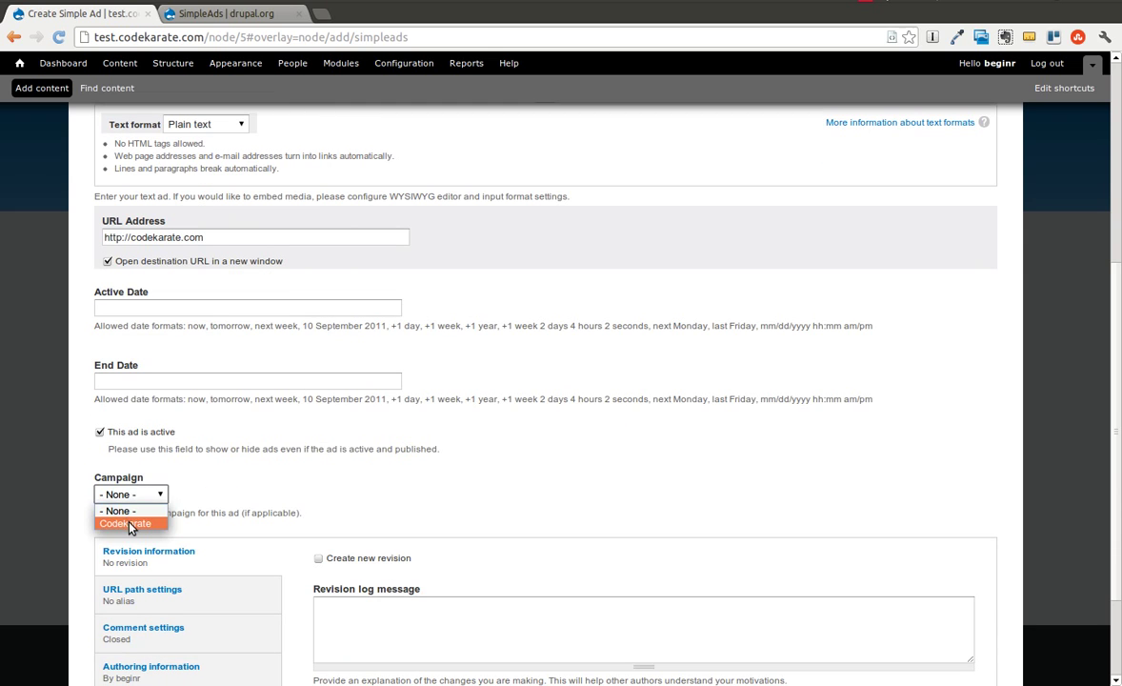
{"action": "left_click", "coordinate": [130, 525]}
Mark the text ad as published and save it.
{"action": "scroll", "coordinate": [283, 446], "scroll_direction": "down", "scroll_amount": 2}
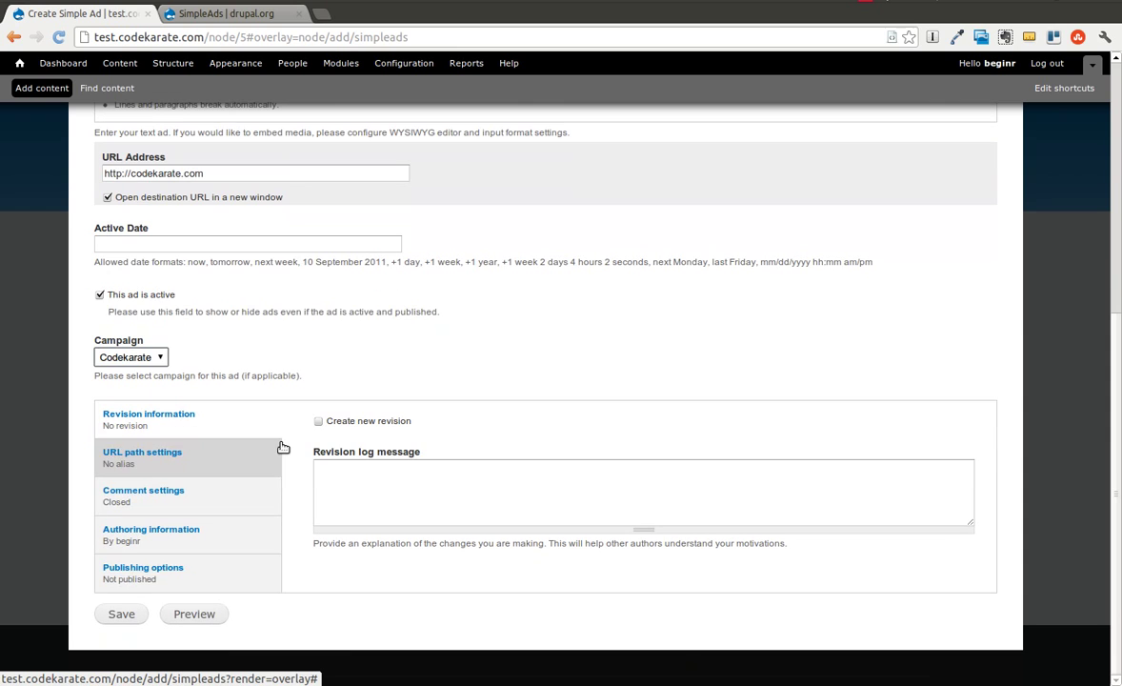
{"action": "left_click", "coordinate": [157, 566]}
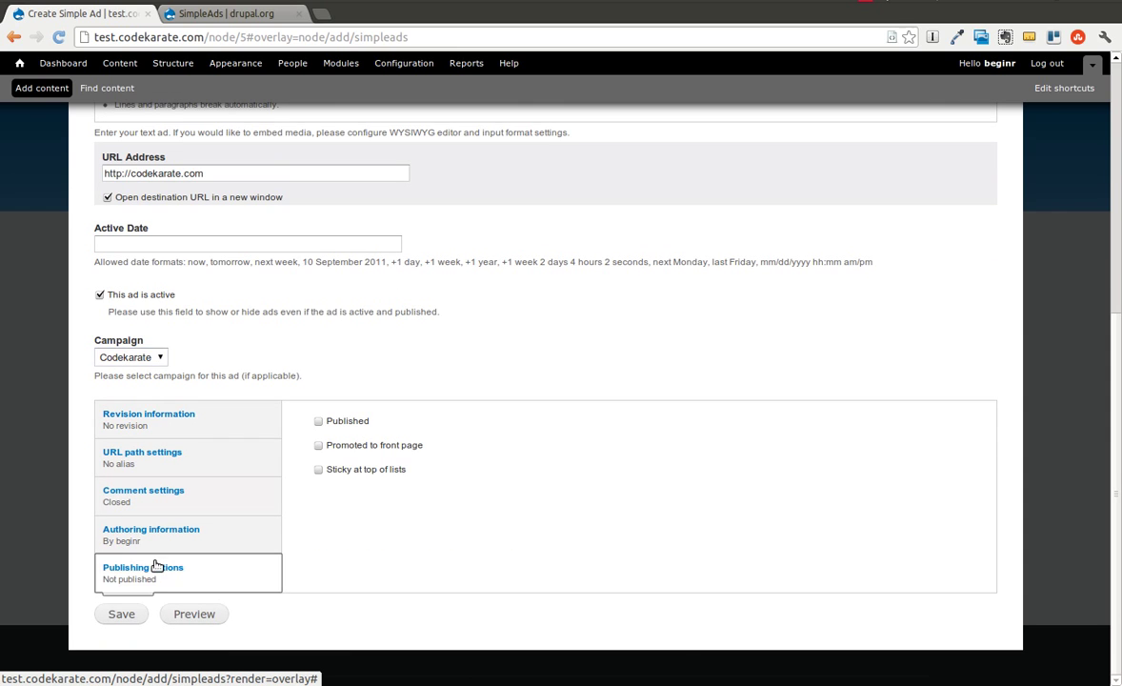
{"action": "left_click", "coordinate": [318, 421]}
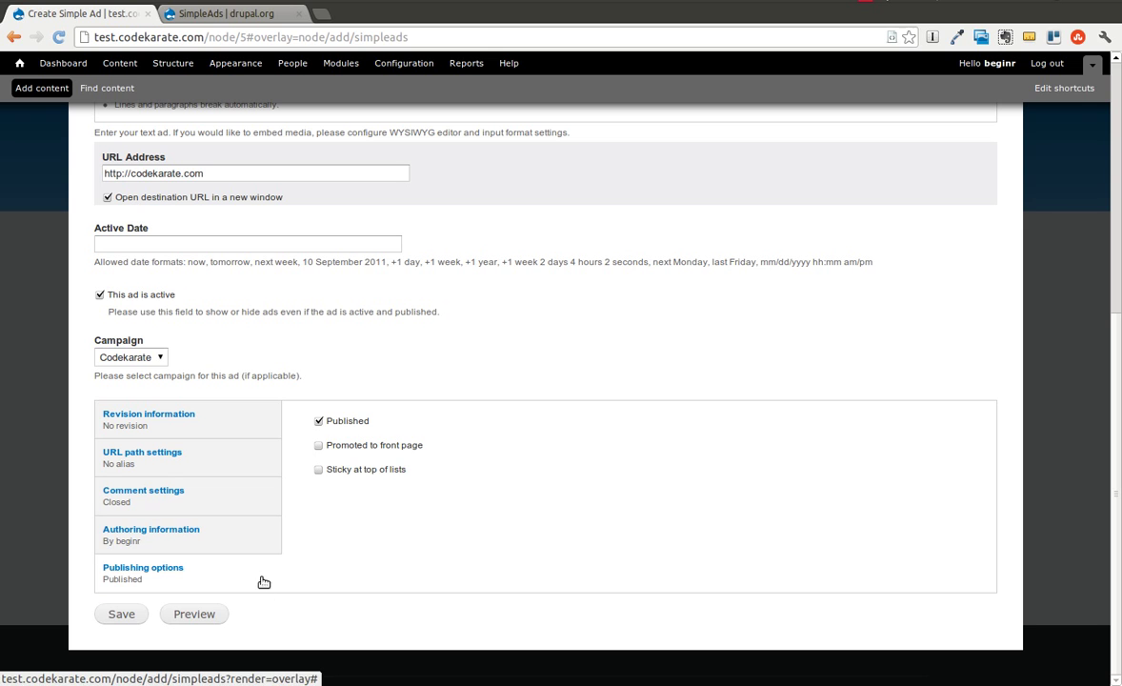
{"action": "left_click", "coordinate": [123, 614]}
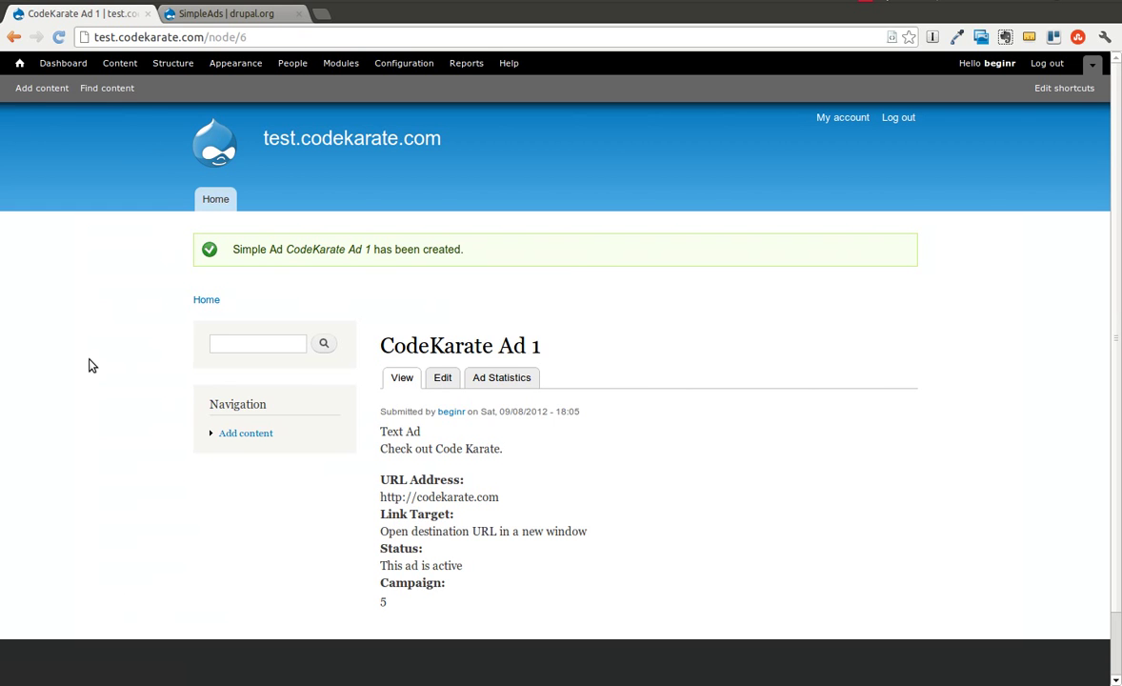
Start another Simple Ad titled "CodeKarate Ad 2" and assign it to the Sidebar Ads group.
{"action": "left_click", "coordinate": [22, 89]}
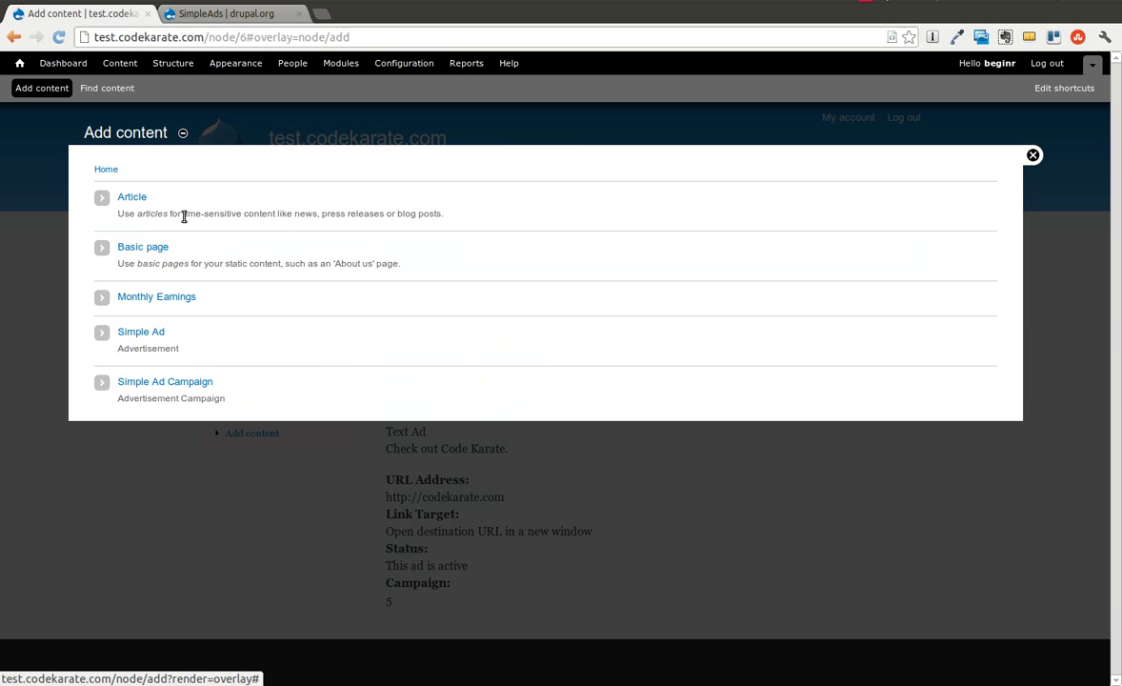
{"action": "left_click", "coordinate": [140, 333]}
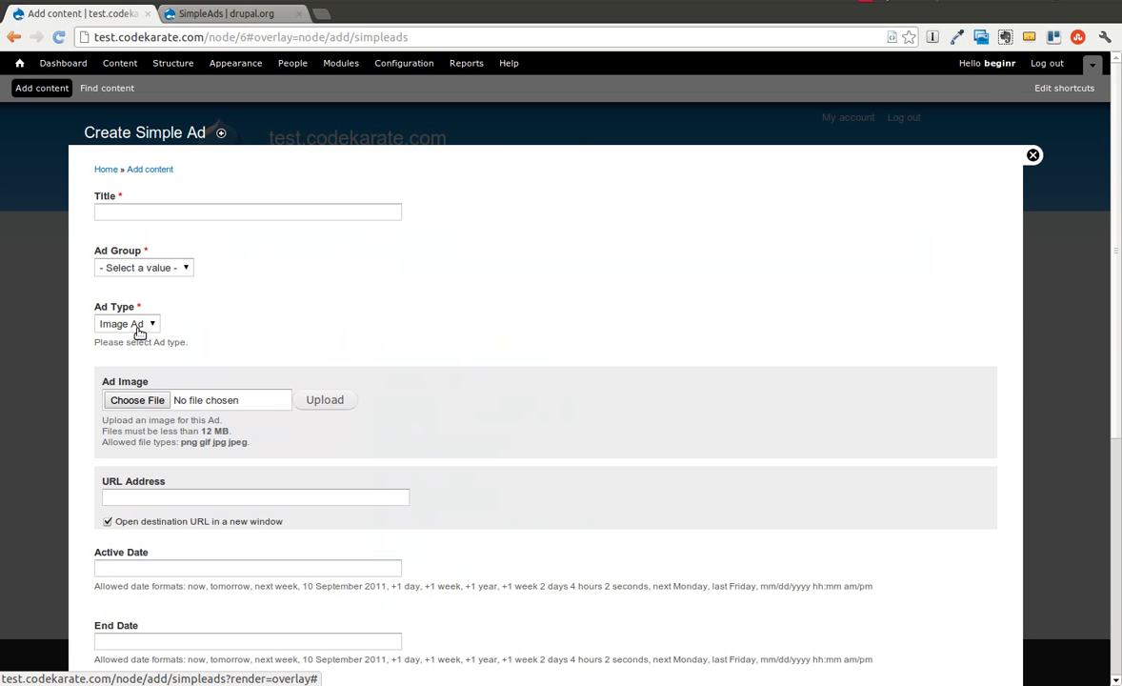
{"action": "left_click", "coordinate": [114, 213]}
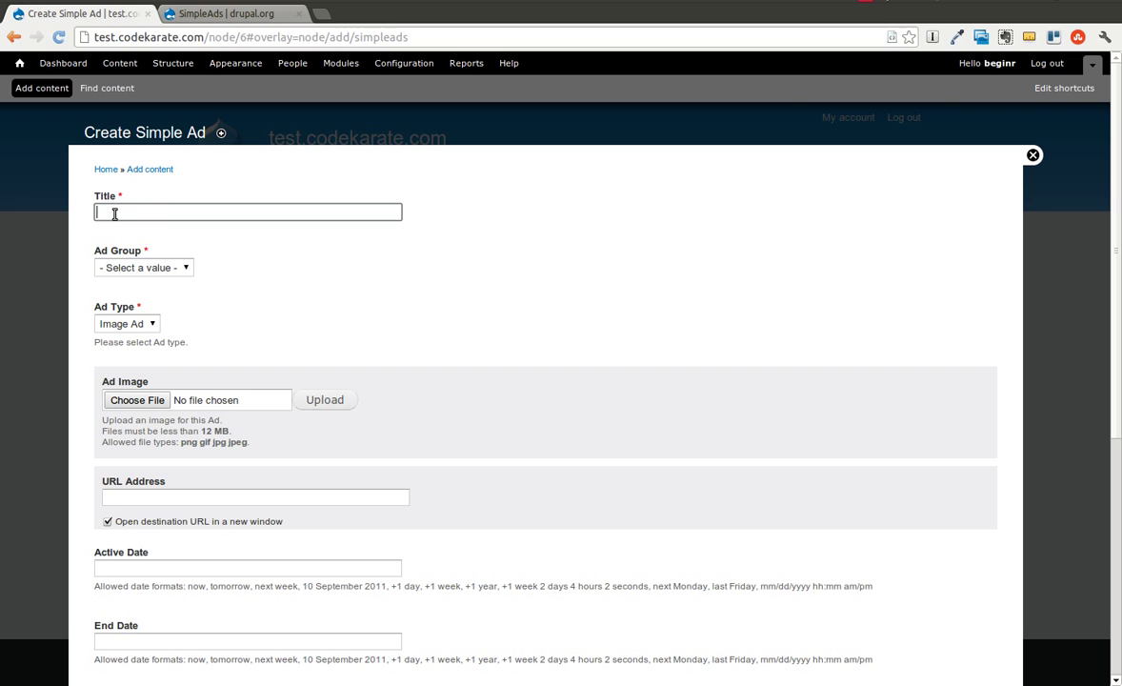
{"action": "type", "text": "Co"}
{"action": "key", "text": "Down"}
{"action": "key", "text": "Down"}
{"action": "key", "text": "Return"}
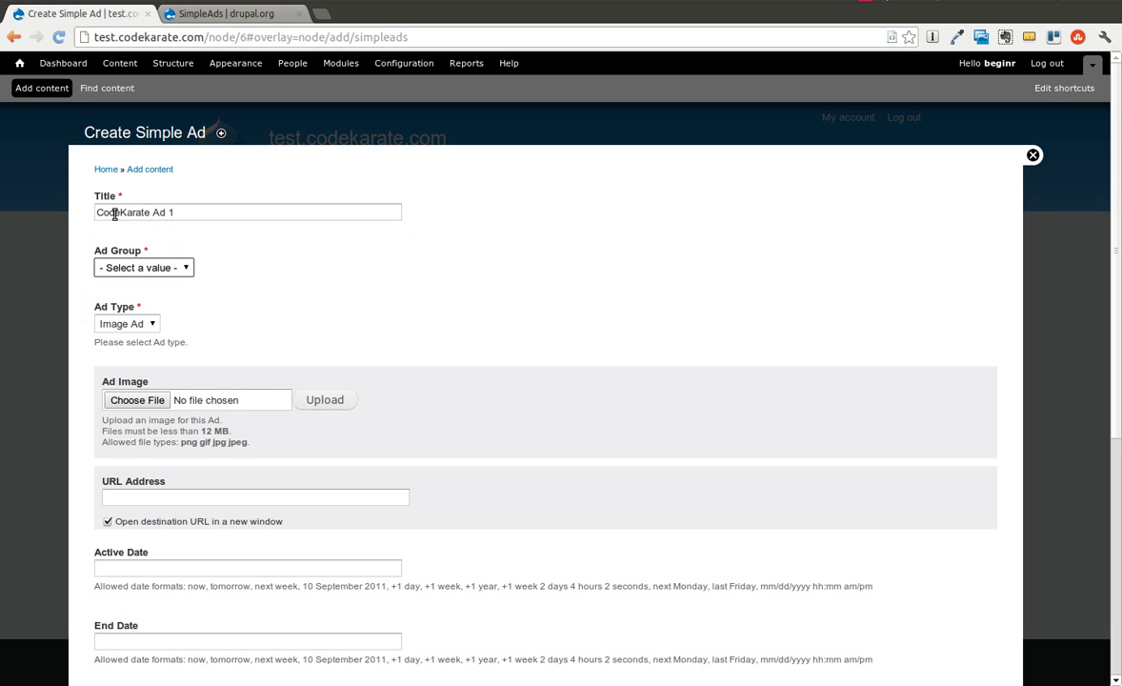
{"action": "left_click", "coordinate": [225, 207]}
{"action": "key", "text": "BackSpace"}
{"action": "type", "text": "2"}
{"action": "left_click", "coordinate": [155, 273]}
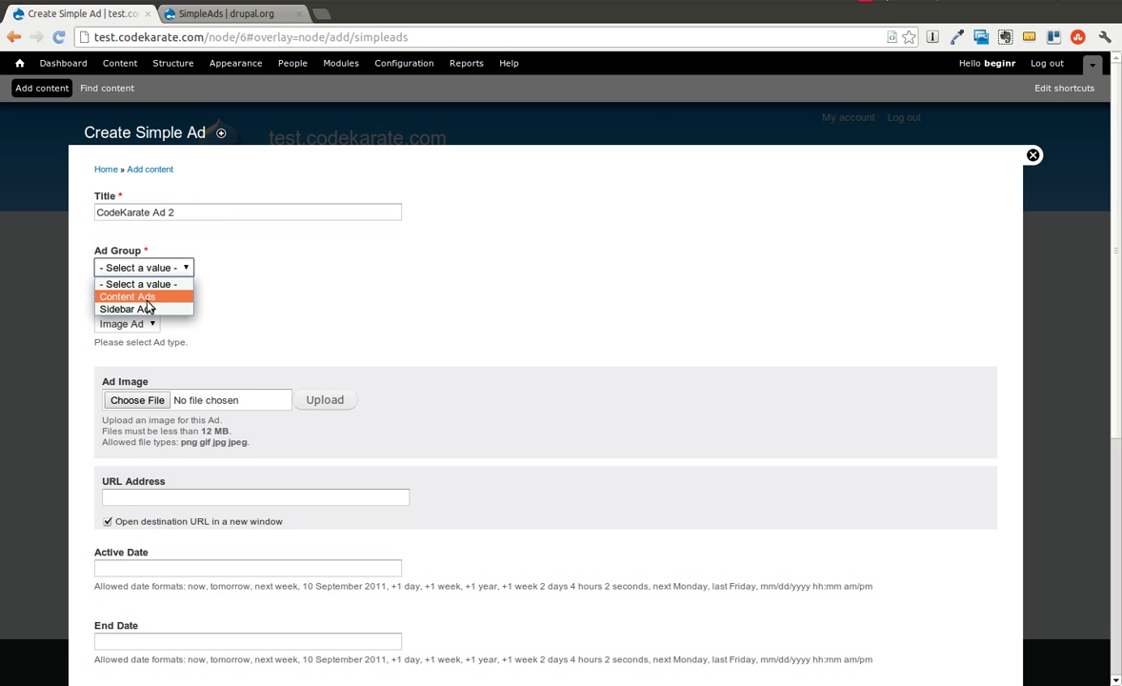
{"action": "left_click", "coordinate": [143, 309]}
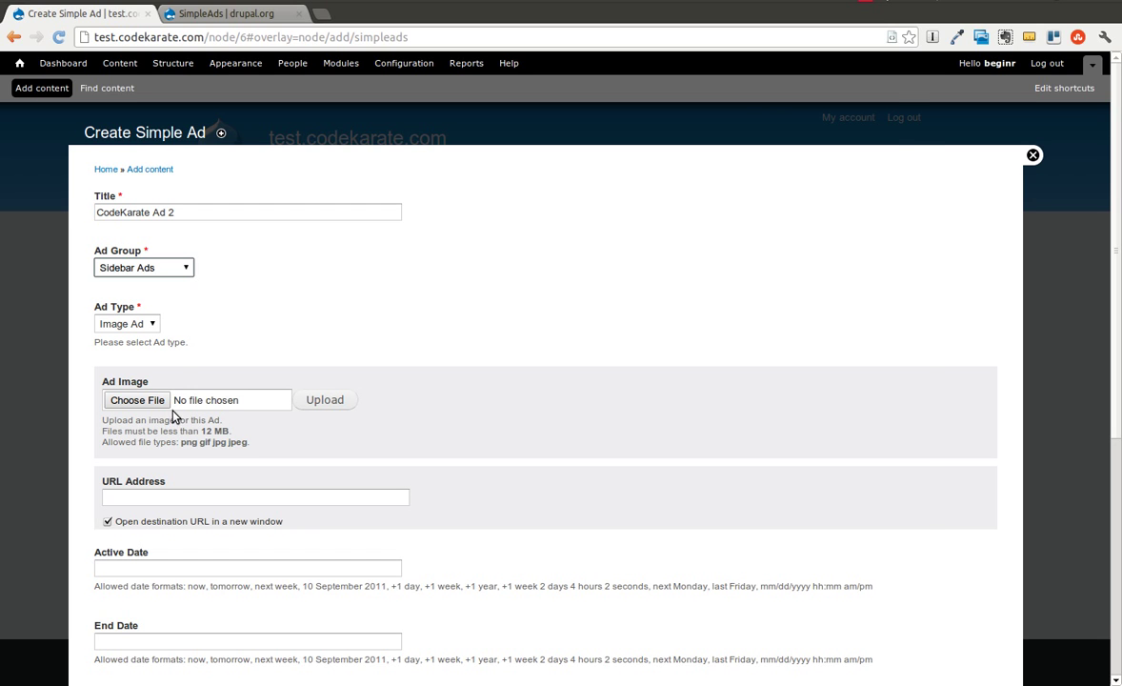
{"action": "left_click", "coordinate": [138, 400]}
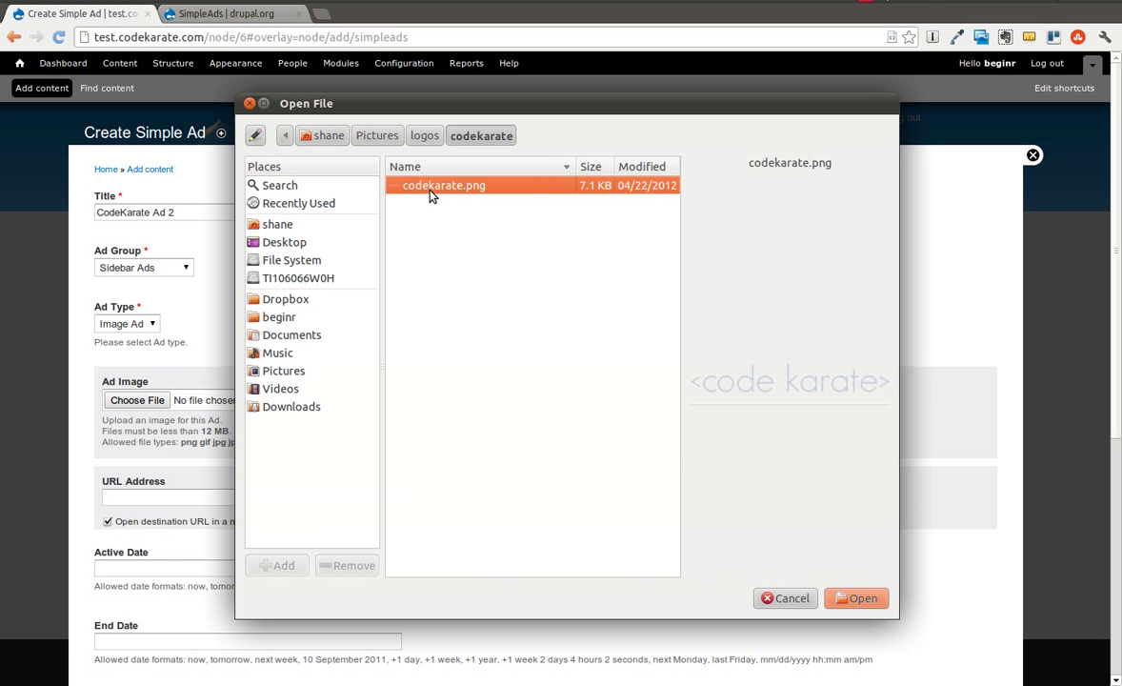
{"action": "double_click", "coordinate": [430, 190]}
{"action": "scroll", "coordinate": [440, 348], "scroll_direction": "down", "scroll_amount": 3}
{"action": "left_click", "coordinate": [298, 371]}
{"action": "type", "text": "h"}
{"action": "key", "text": "Down"}
{"action": "key", "text": "Return"}
Assign the image ad to the Codekarate campaign.
{"action": "scroll", "coordinate": [332, 441], "scroll_direction": "down", "scroll_amount": 3}
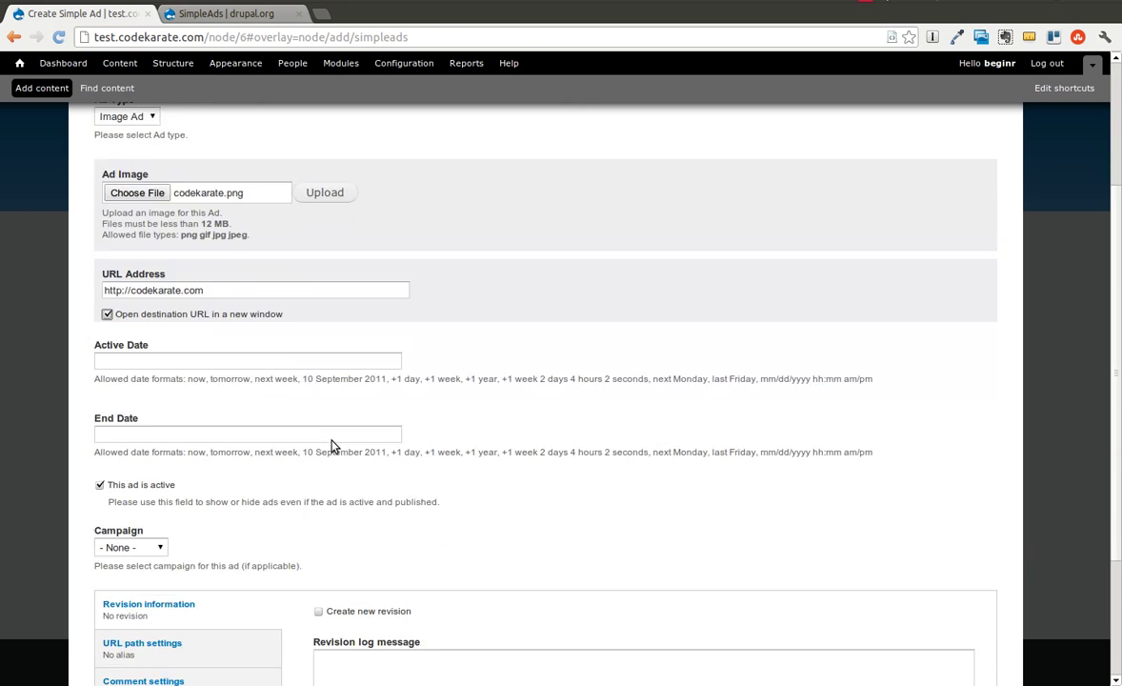
{"action": "left_click", "coordinate": [124, 507]}
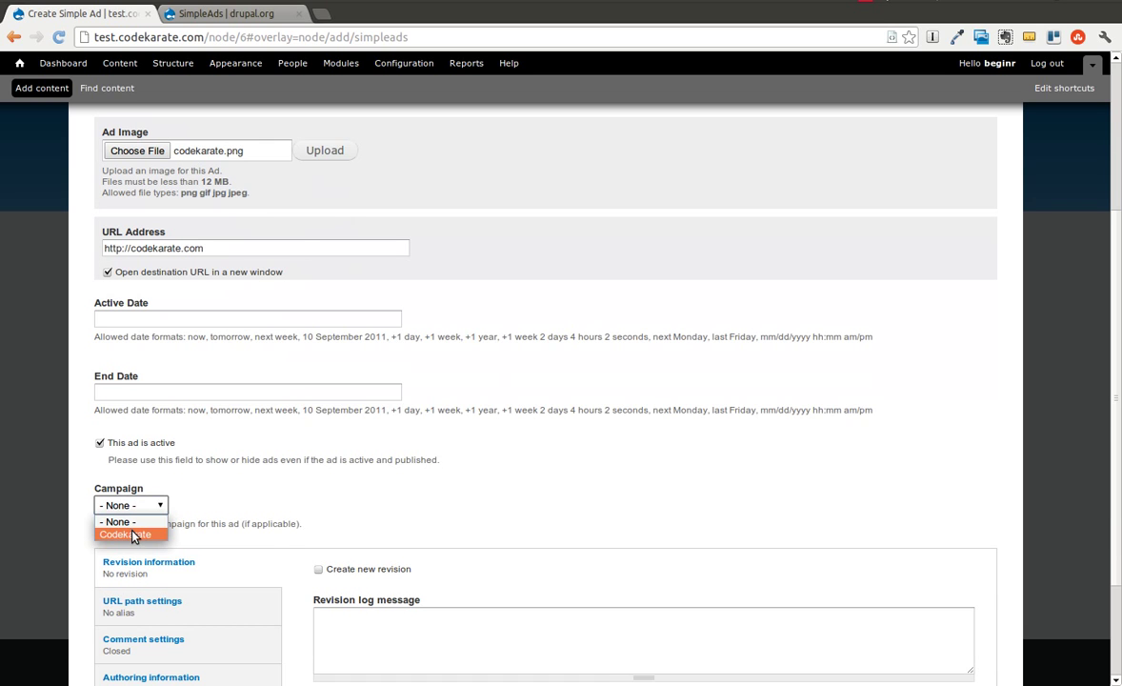
{"action": "left_click", "coordinate": [134, 535]}
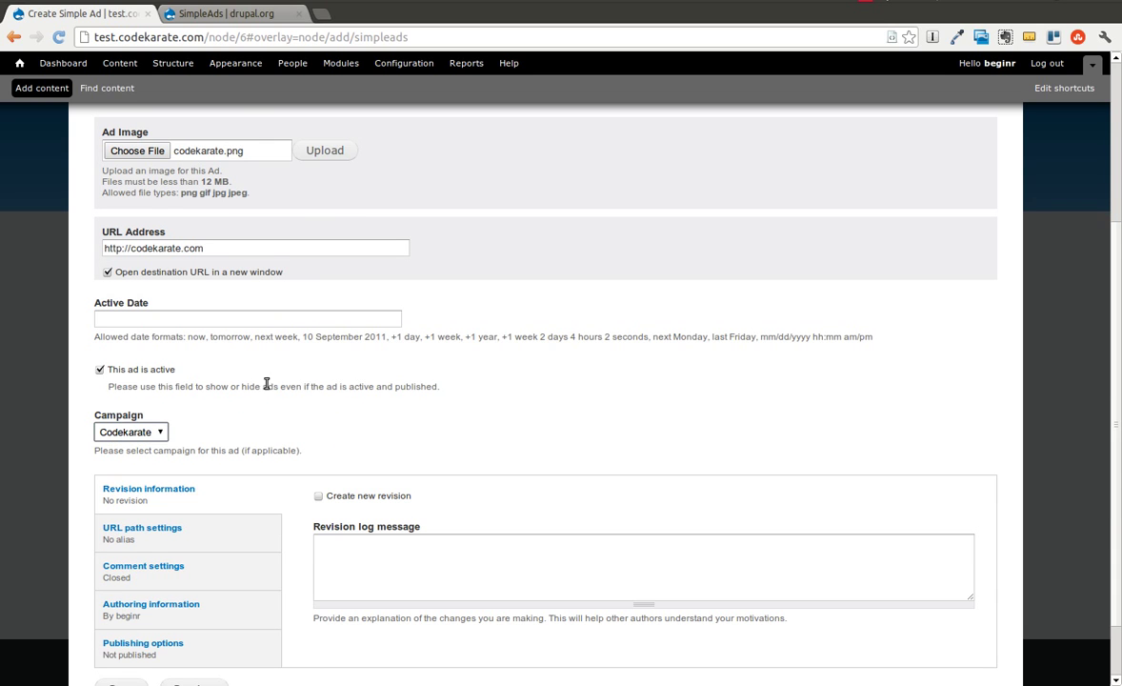
Mark the image ad as published and save it.
{"action": "scroll", "coordinate": [289, 387], "scroll_direction": "down", "scroll_amount": 2}
{"action": "left_click", "coordinate": [206, 576]}
{"action": "left_click", "coordinate": [318, 420]}
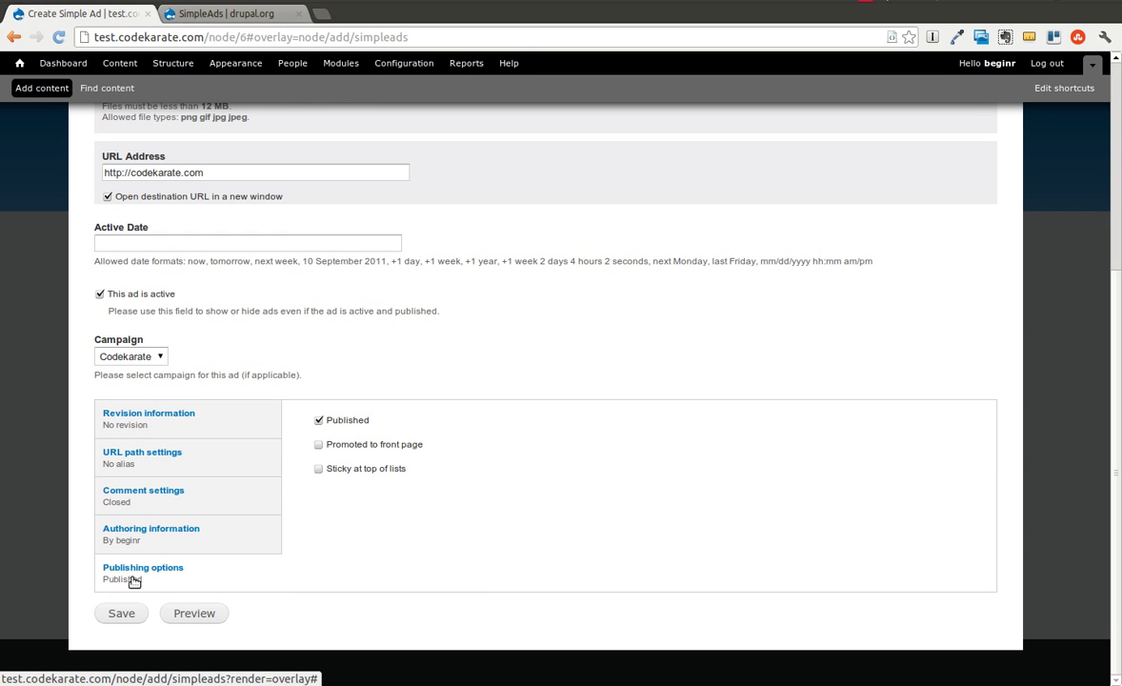
{"action": "left_click", "coordinate": [108, 612]}
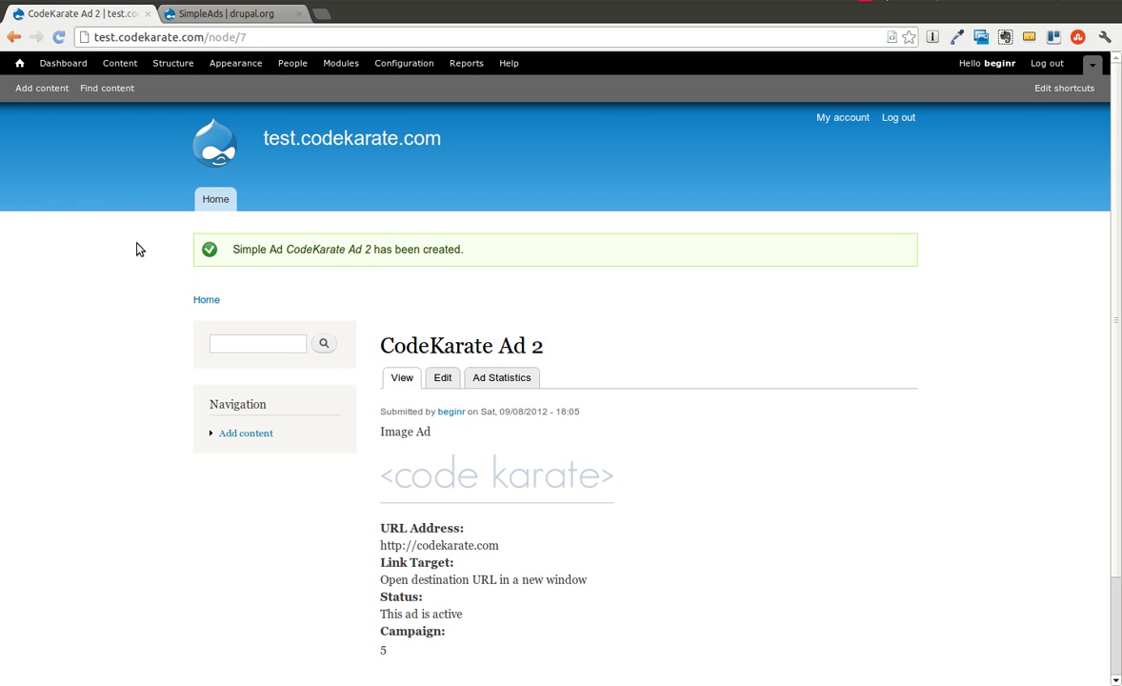
Review the list of advertisements and the click and impression statistics for CodeKarate Ad 1.
{"action": "left_click", "coordinate": [120, 62]}
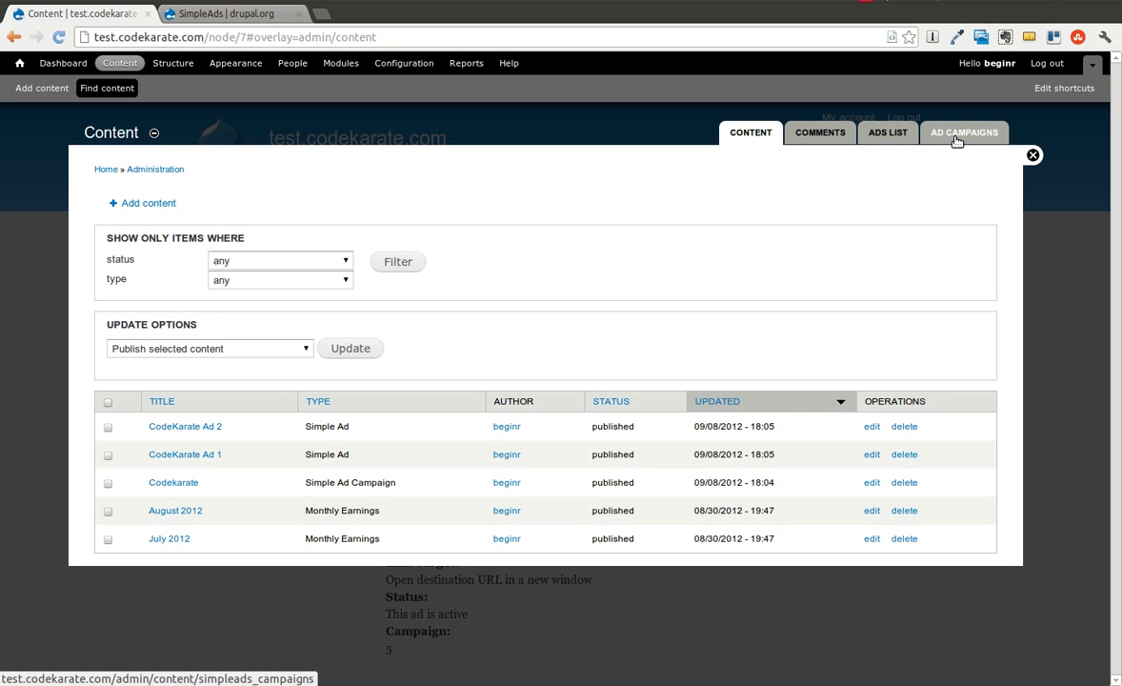
{"action": "left_click", "coordinate": [892, 141]}
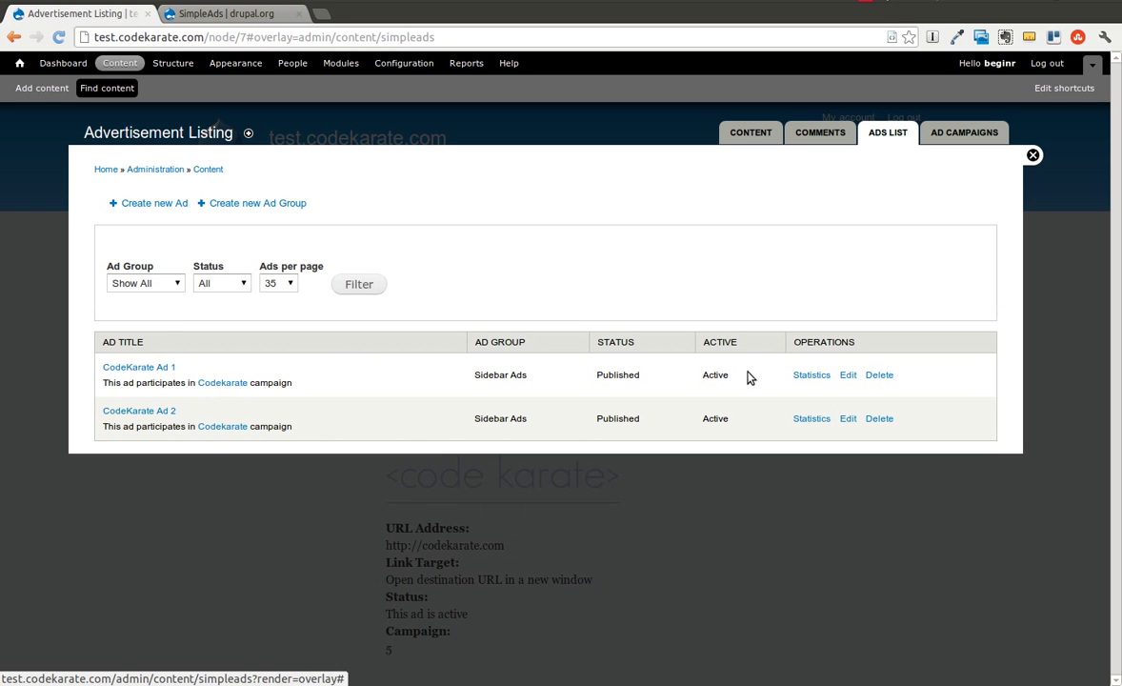
{"action": "left_click", "coordinate": [812, 375]}
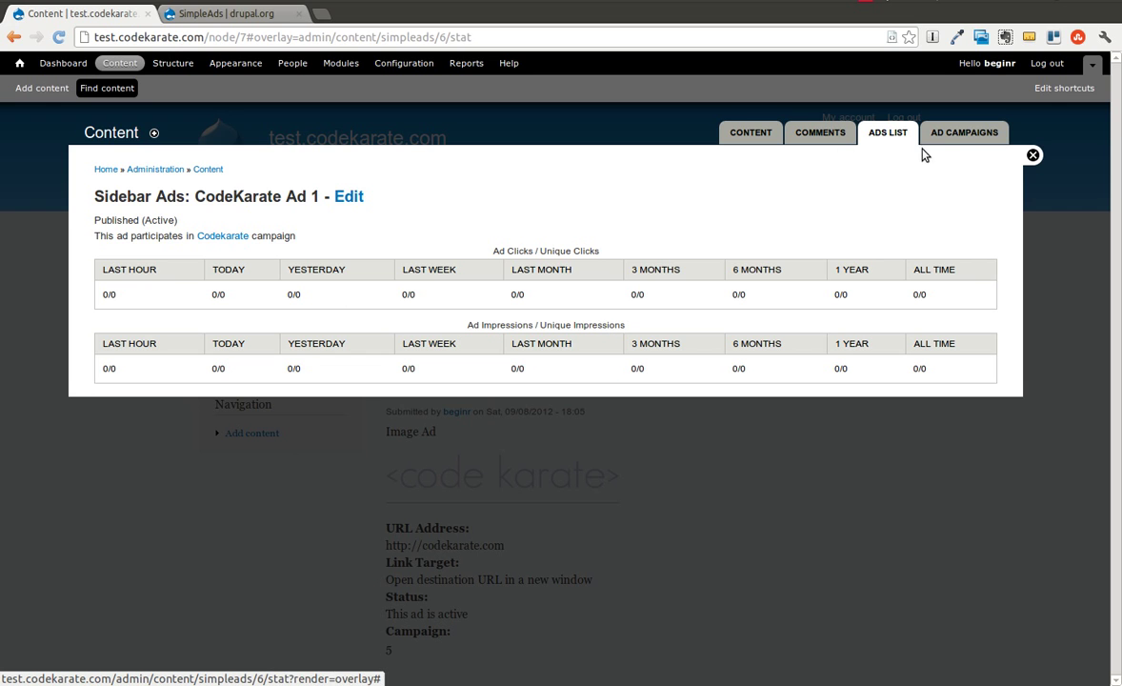
Review the Codekarate entry in the ad campaigns list, including its number of ads and click limit.
{"action": "left_click", "coordinate": [973, 139]}
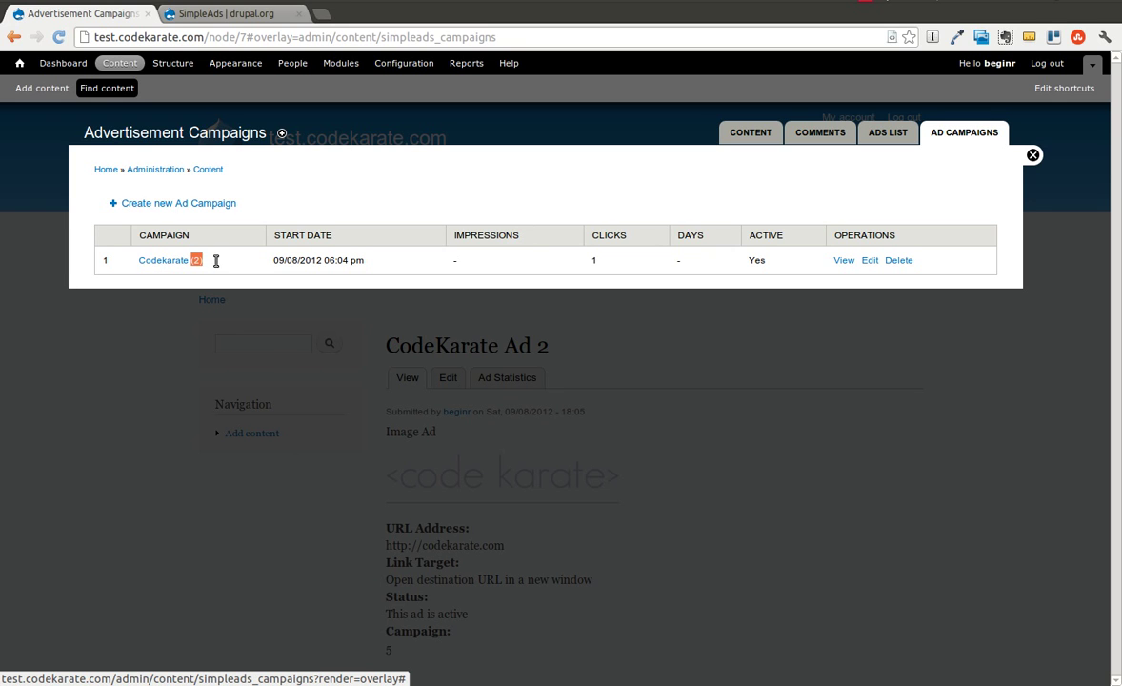
{"action": "left_click_drag", "start_coordinate": [587, 266], "coordinate": [601, 260]}
{"action": "left_click", "coordinate": [600, 265]}
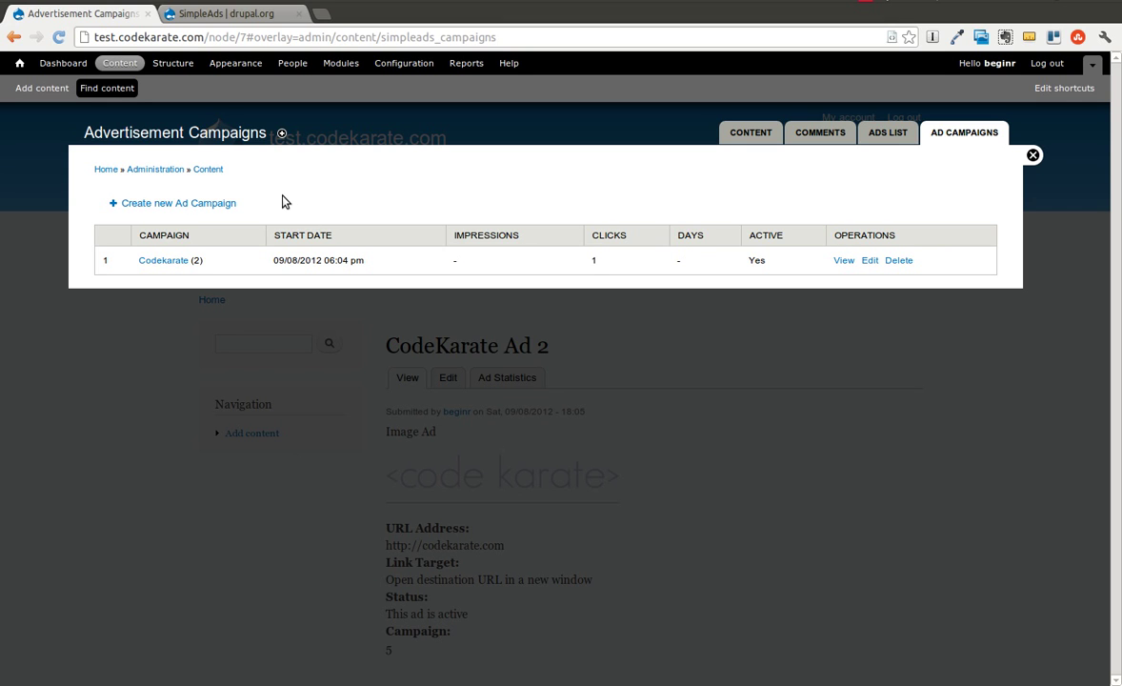
Assign the "Advertisement Block: Sidebar Ads" block to the Sidebar first region.
{"action": "left_click", "coordinate": [168, 63]}
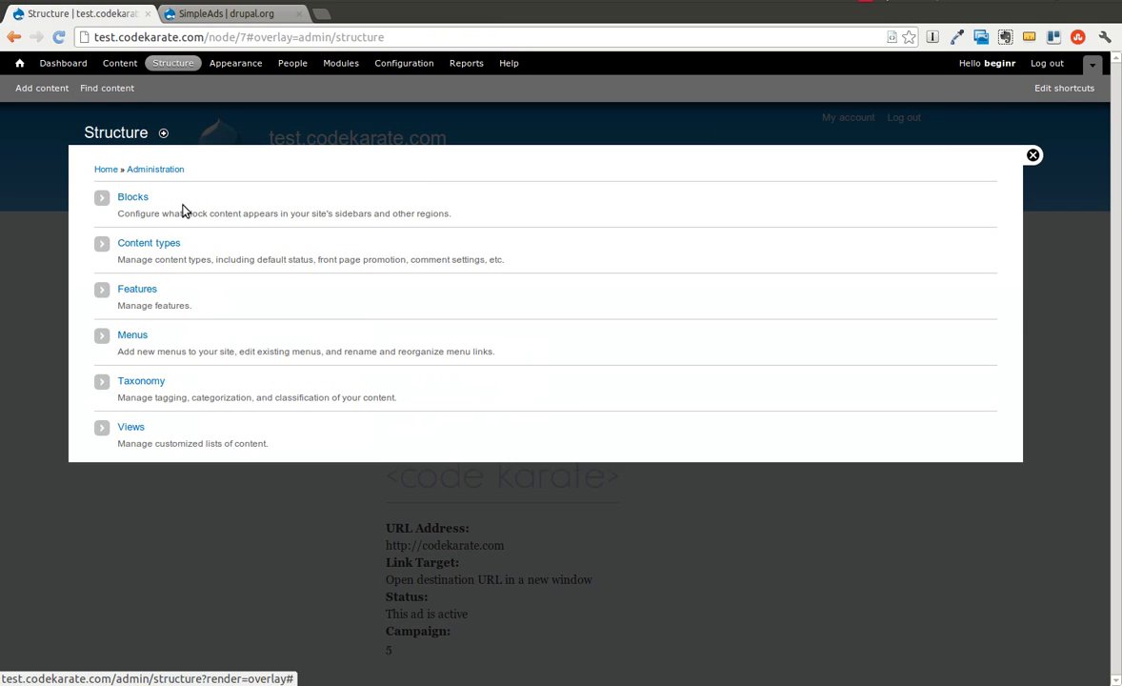
{"action": "left_click", "coordinate": [143, 200]}
{"action": "scroll", "coordinate": [298, 301], "scroll_direction": "down", "scroll_amount": 15}
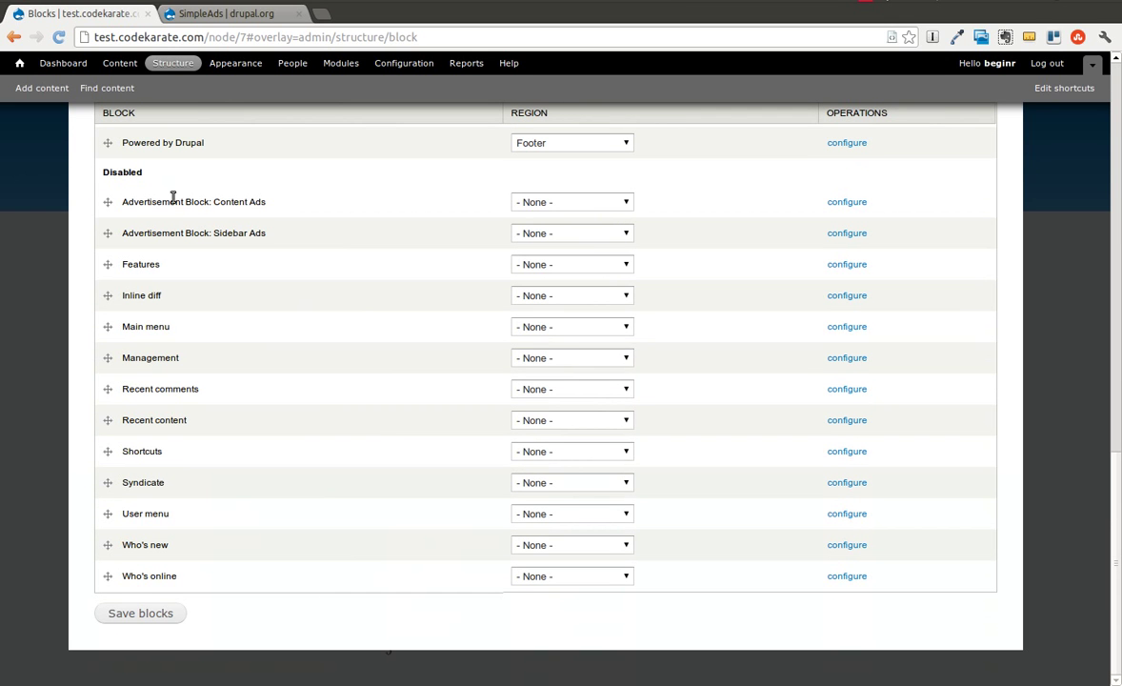
{"action": "scroll", "coordinate": [296, 231], "scroll_direction": "up", "scroll_amount": 4}
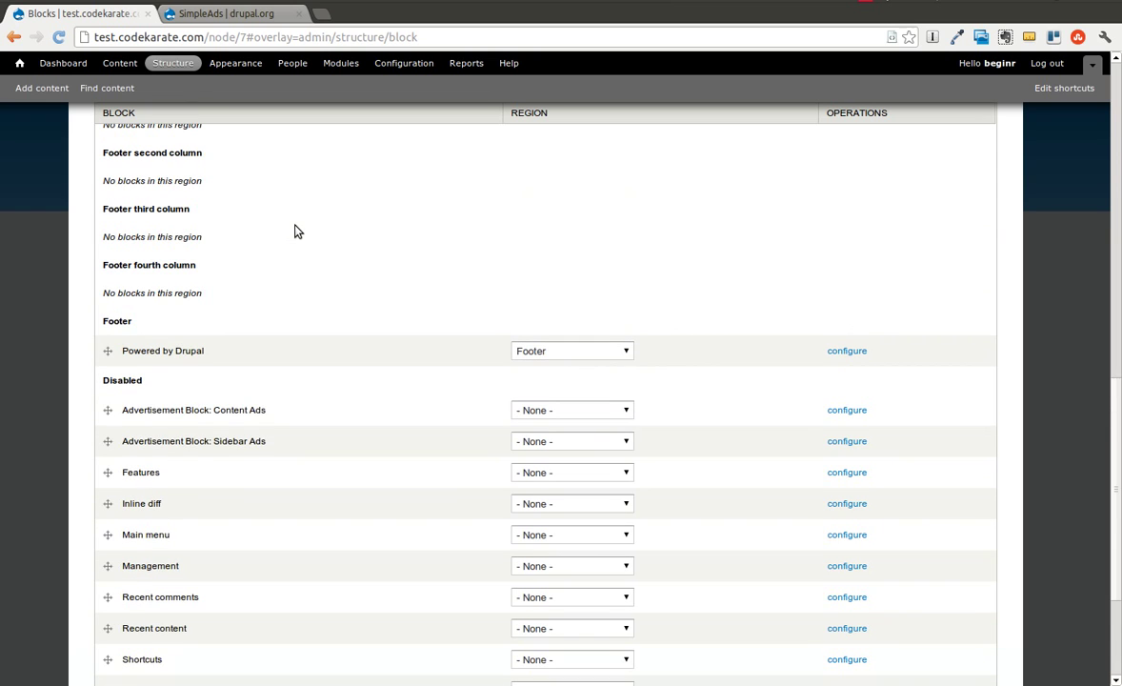
{"action": "left_click", "coordinate": [560, 441]}
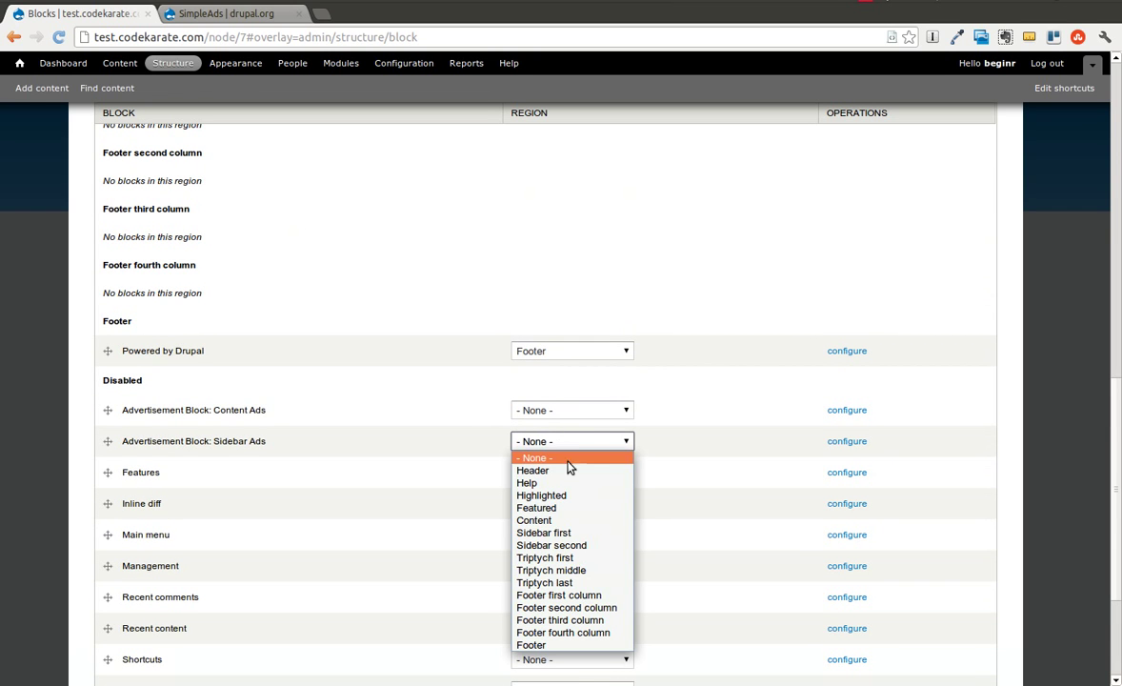
{"action": "left_click", "coordinate": [573, 536]}
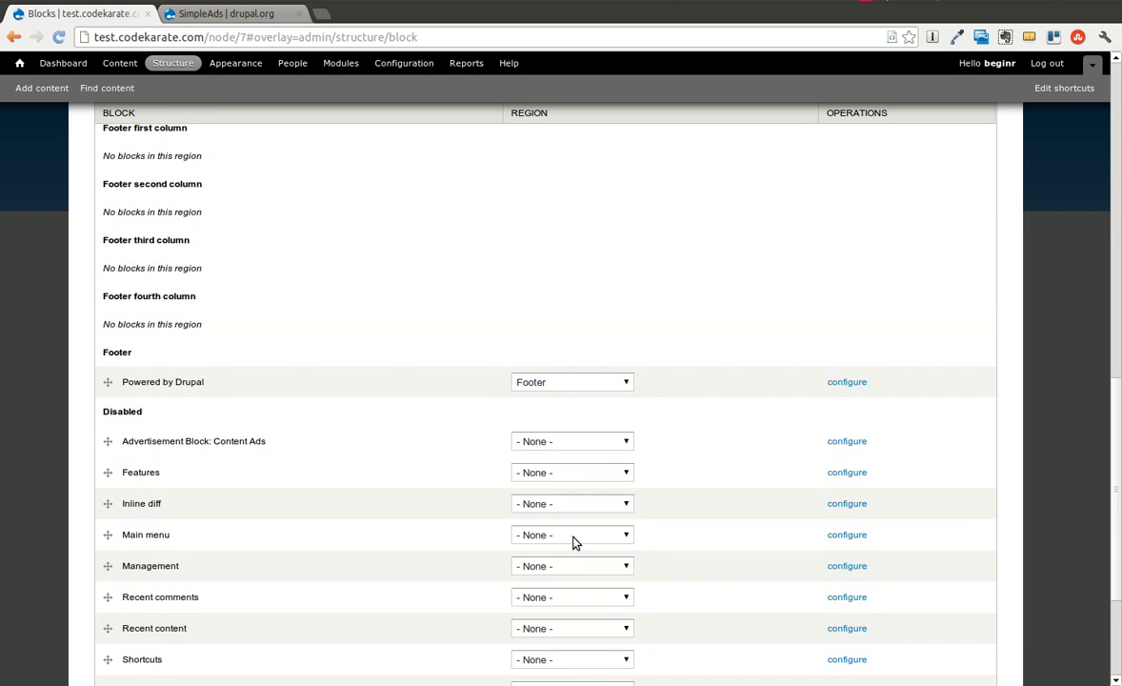
Move the "Advertisement Block: Sidebar Ads" block to the top of the Sidebar first region and save the blocks.
{"action": "scroll", "coordinate": [574, 541], "scroll_direction": "up", "scroll_amount": 12}
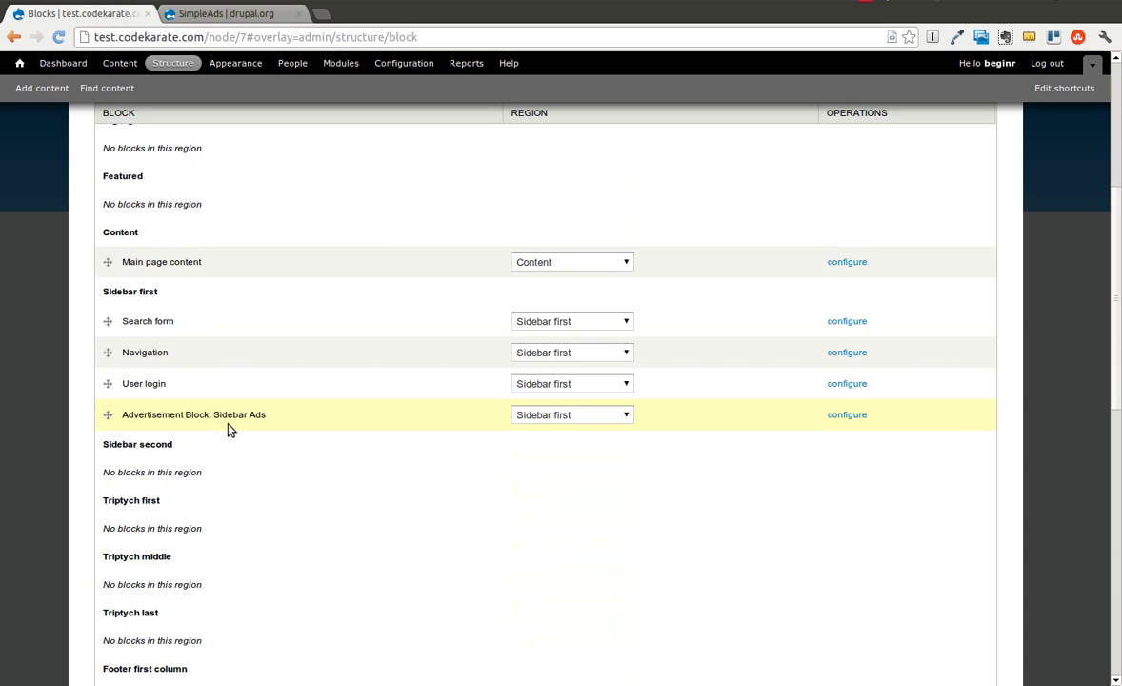
{"action": "left_click_drag", "start_coordinate": [106, 414], "coordinate": [116, 322]}
{"action": "scroll", "coordinate": [402, 460], "scroll_direction": "down", "scroll_amount": 1}
{"action": "scroll", "coordinate": [403, 461], "scroll_direction": "down", "scroll_amount": 10}
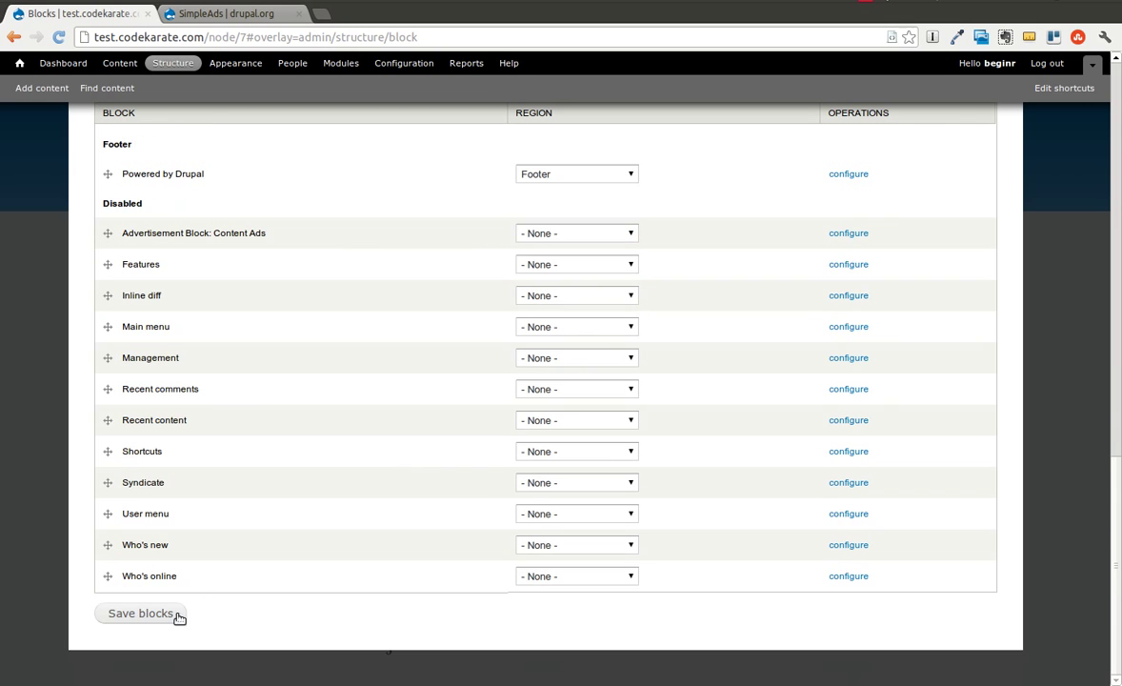
{"action": "left_click", "coordinate": [159, 619]}
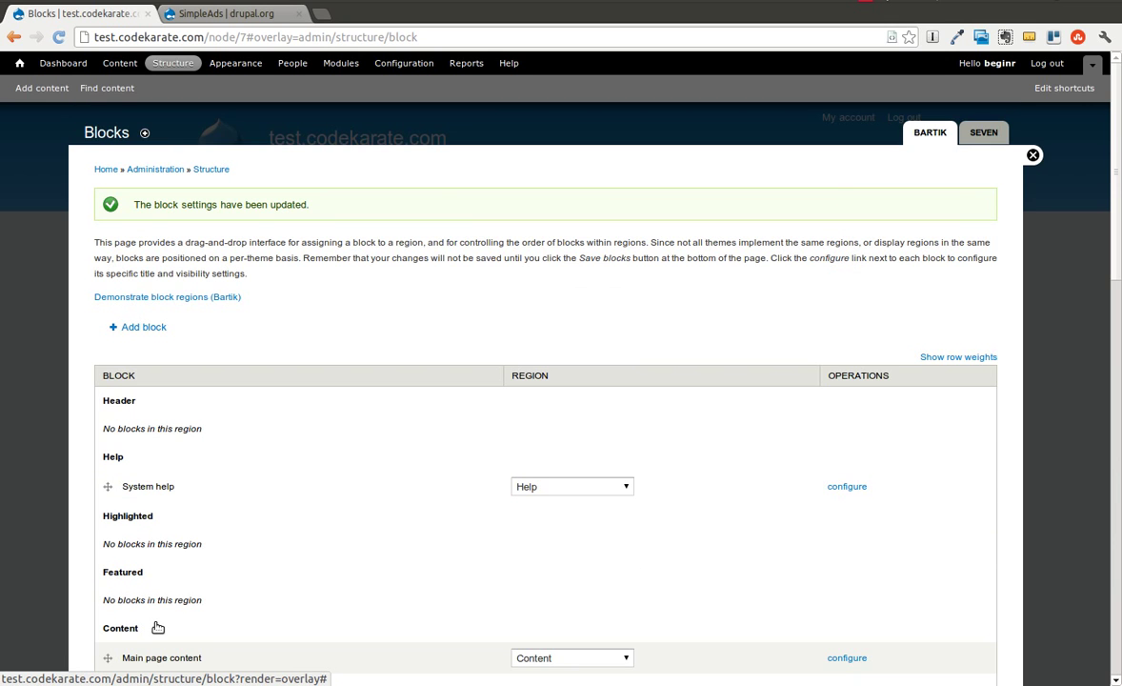
Switch to the logged-out browser, reload the test.codekarate.com home page, follow the image ad's link, and close the page it opened.
{"action": "key", "text": "alt+Tab"}
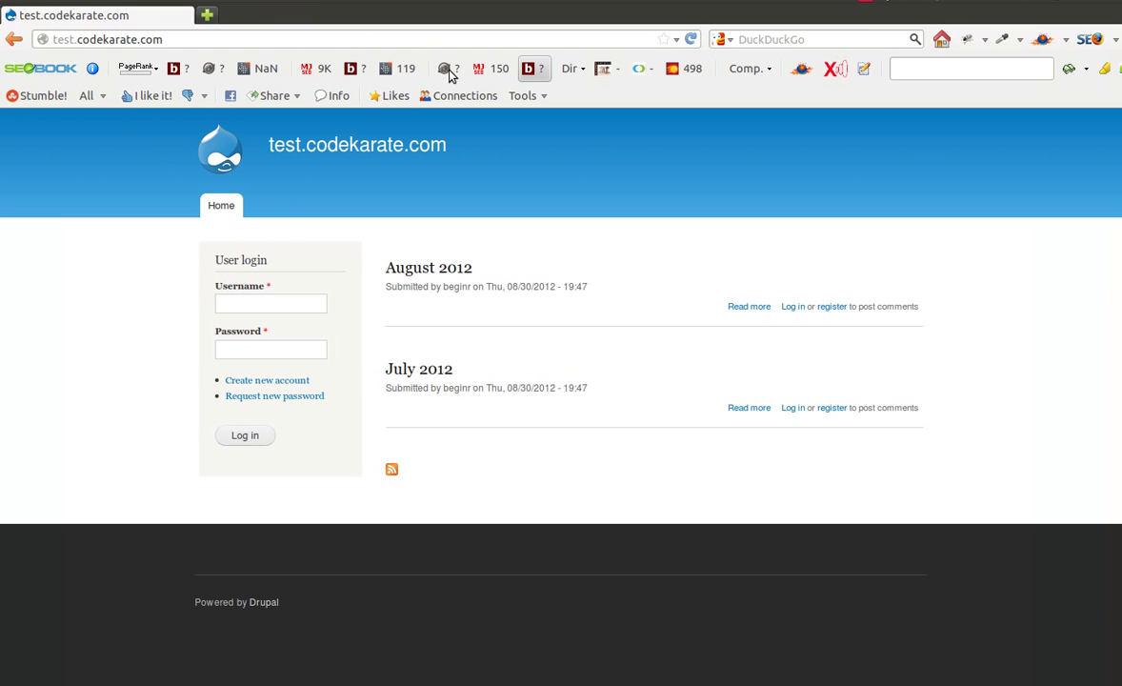
{"action": "left_click", "coordinate": [693, 40]}
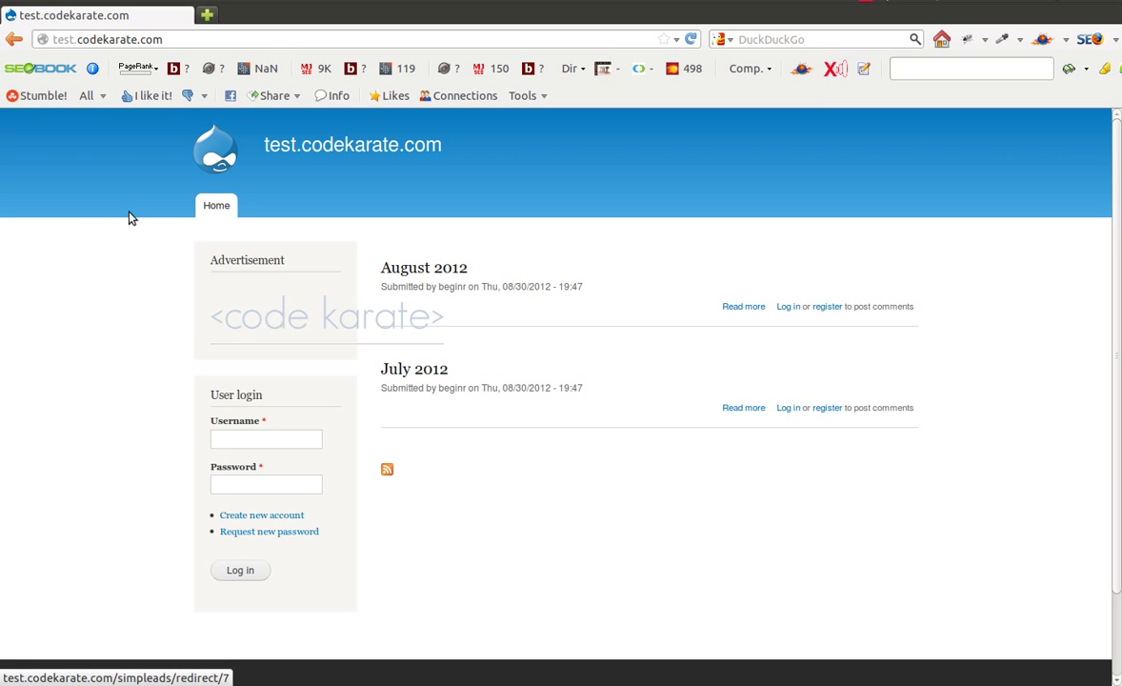
{"action": "left_click", "coordinate": [338, 313]}
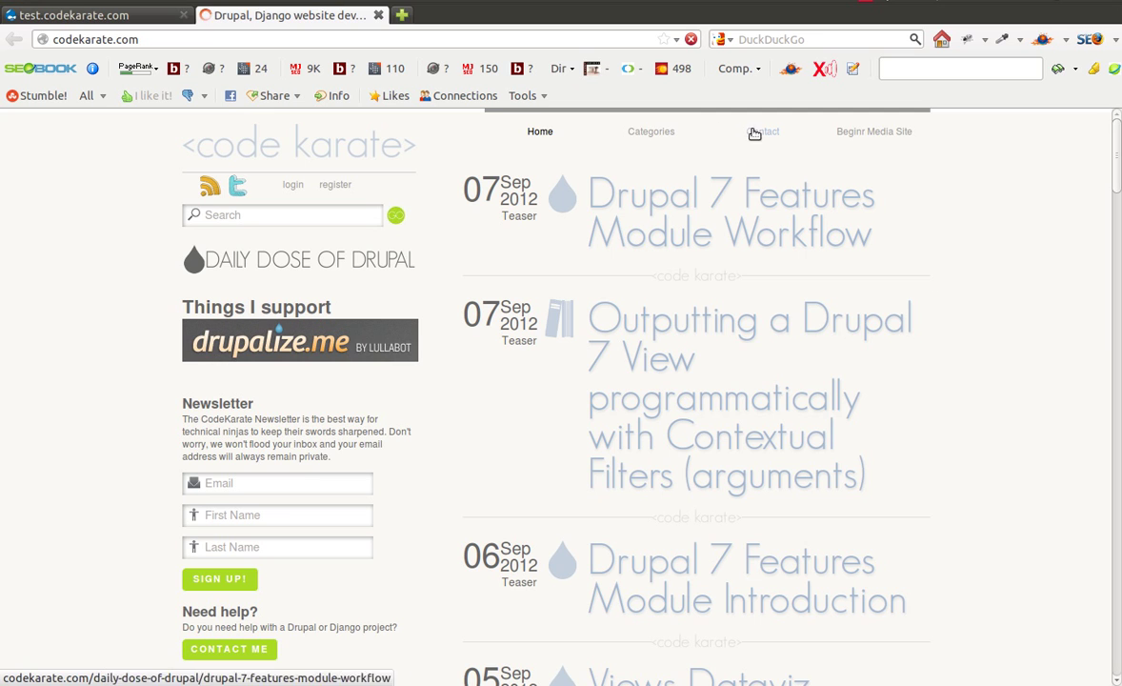
{"action": "left_click", "coordinate": [378, 17]}
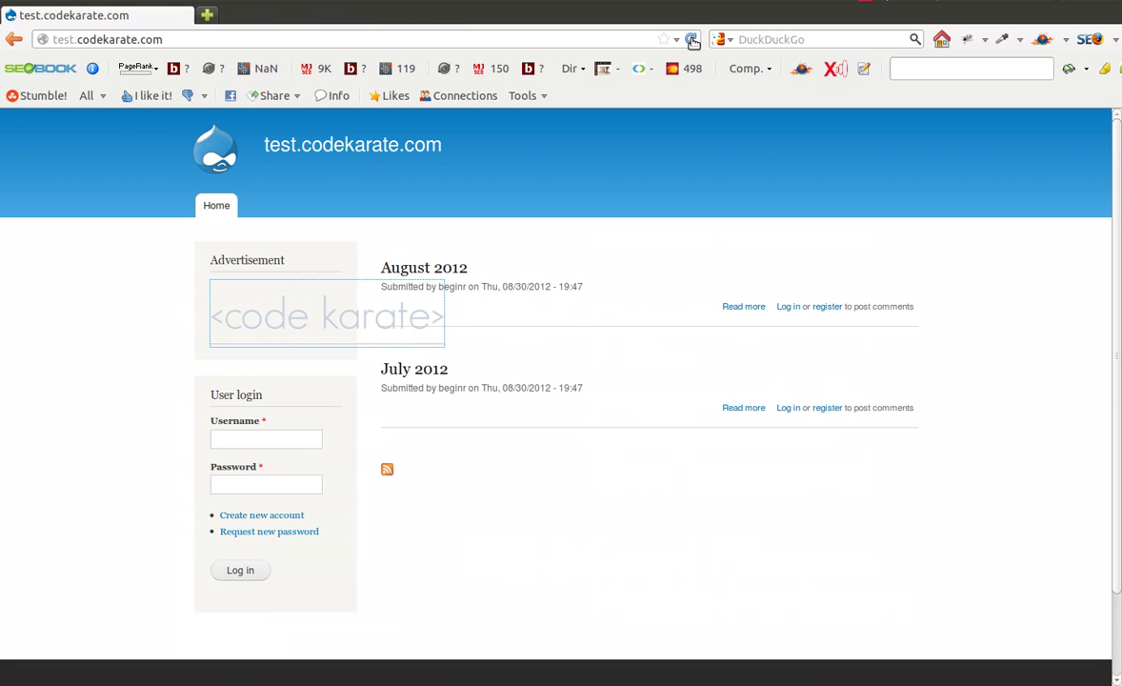
Reload the public home page several times to check which ads the Advertisement block shows.
{"action": "left_click", "coordinate": [689, 41]}
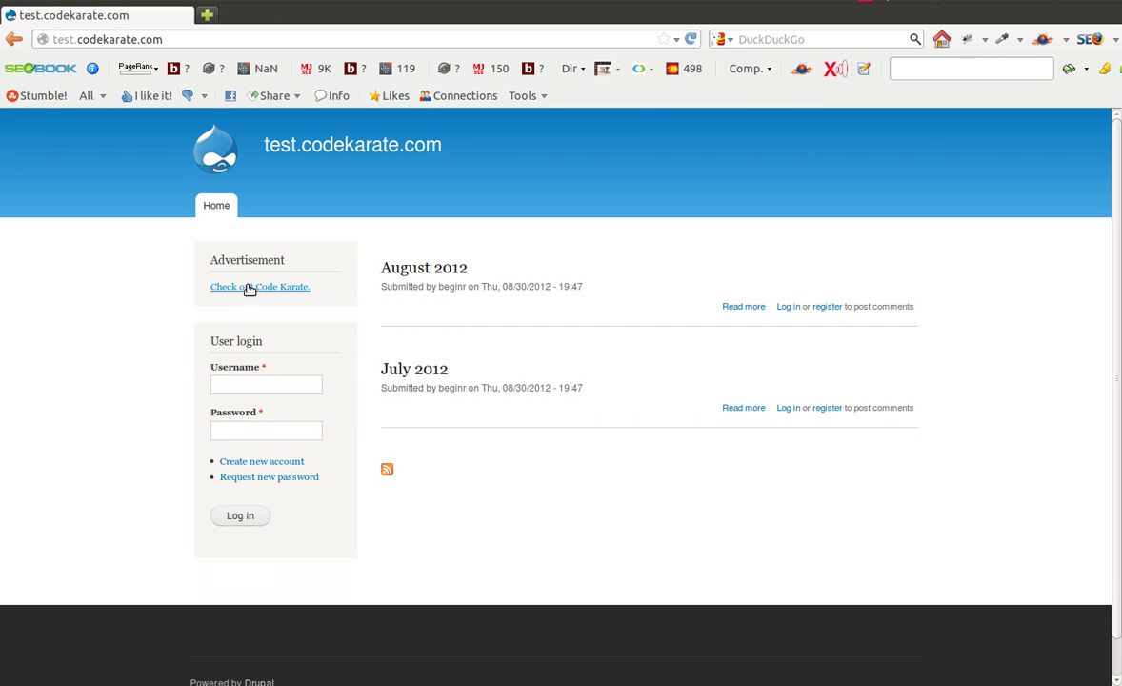
{"action": "left_click", "coordinate": [690, 39]}
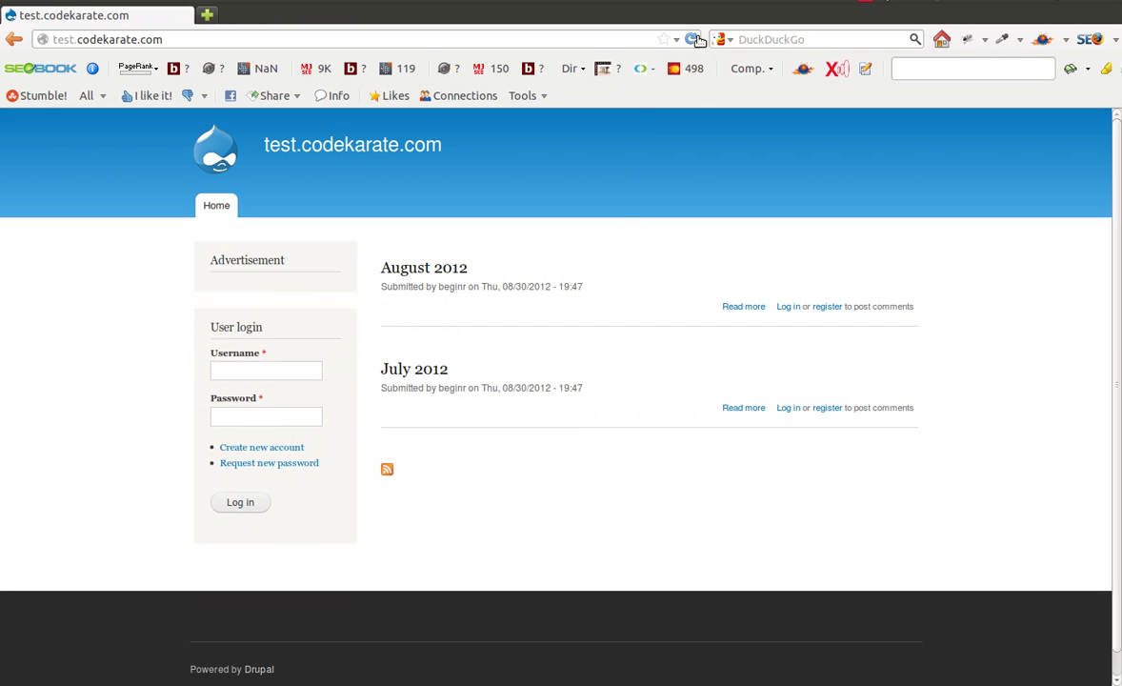
{"action": "left_click", "coordinate": [696, 39]}
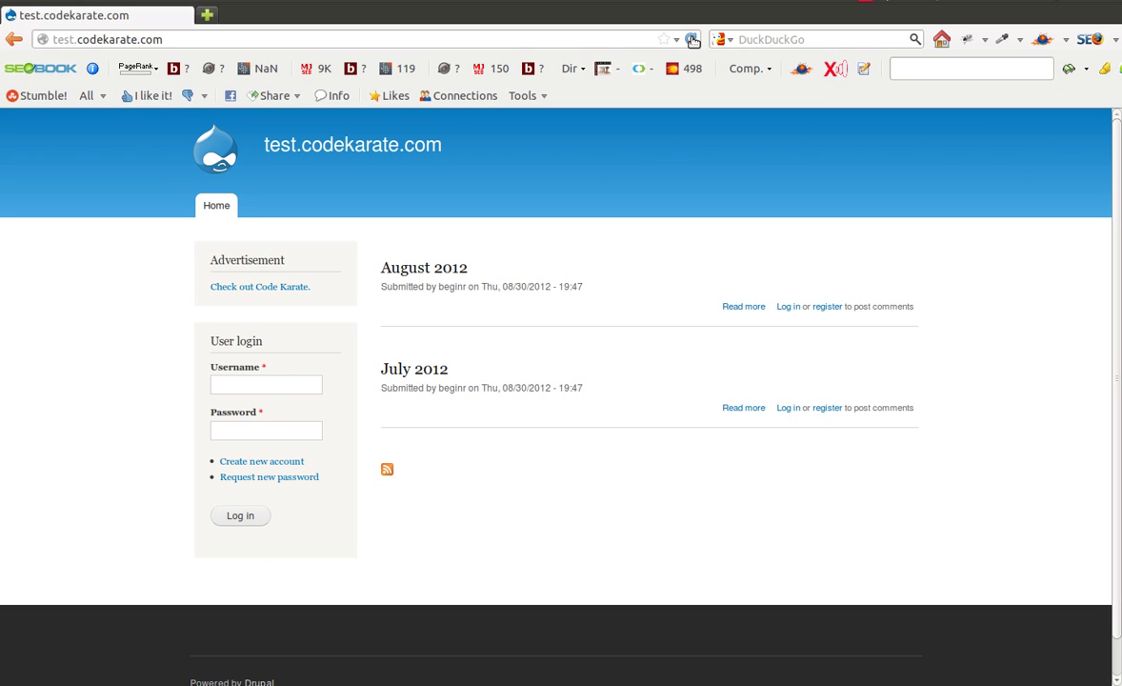
{"action": "left_click", "coordinate": [693, 40]}
{"action": "left_click", "coordinate": [693, 40]}
{"action": "left_click", "coordinate": [692, 40]}
Switch back to the admin browser and review CodeKarate Ad 2's status in the ads list and the Codekarate campaign's click limit.
{"action": "key", "text": "alt+Tab"}
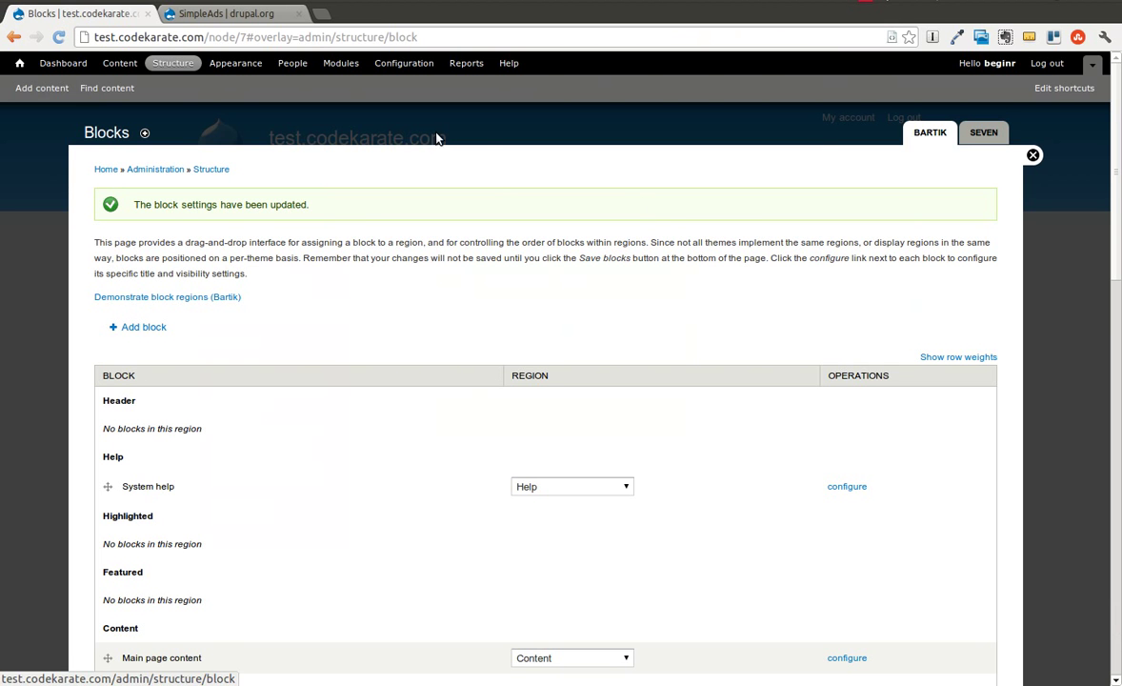
{"action": "left_click", "coordinate": [119, 64]}
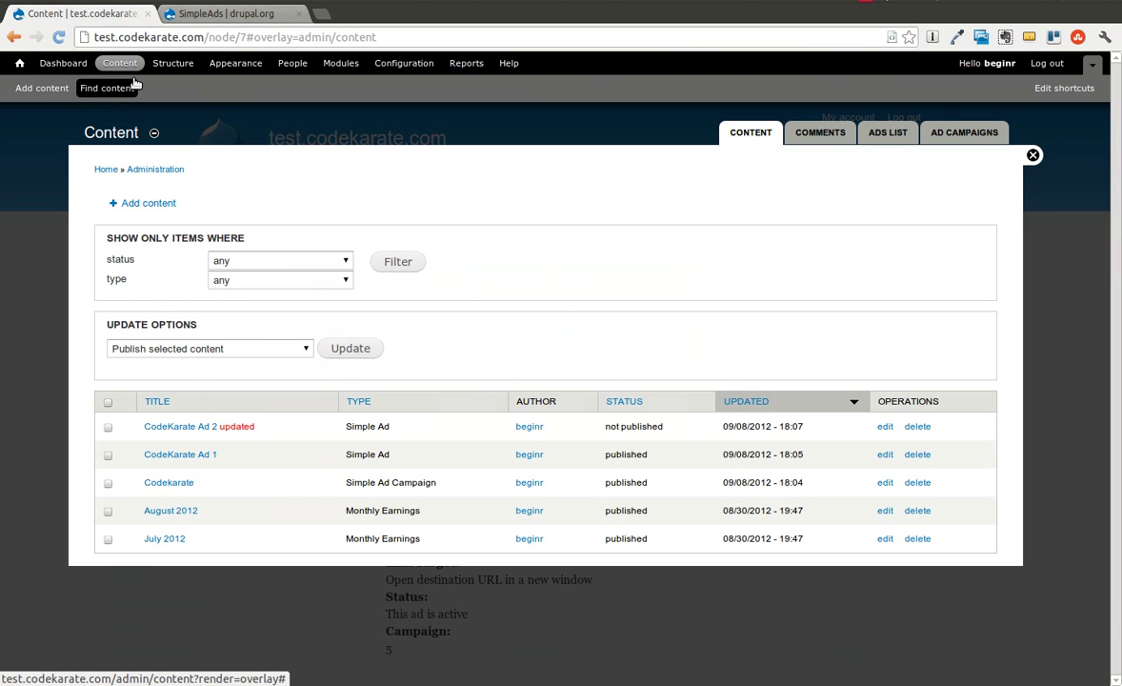
{"action": "left_click", "coordinate": [890, 132]}
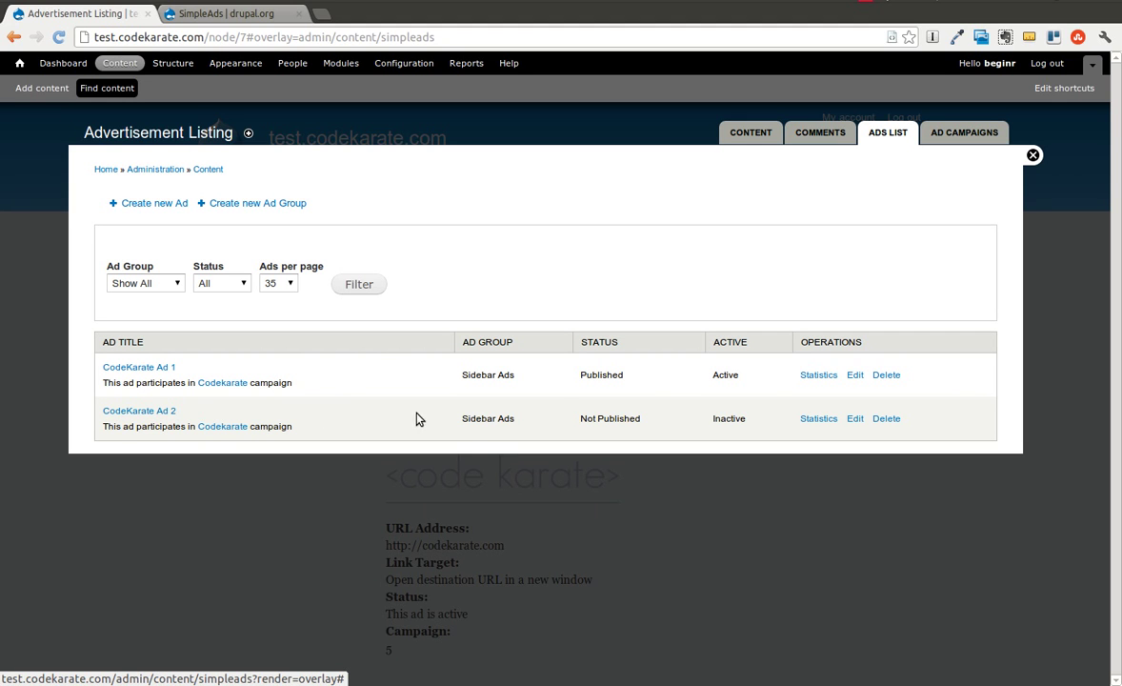
{"action": "left_click_drag", "start_coordinate": [461, 423], "coordinate": [749, 418]}
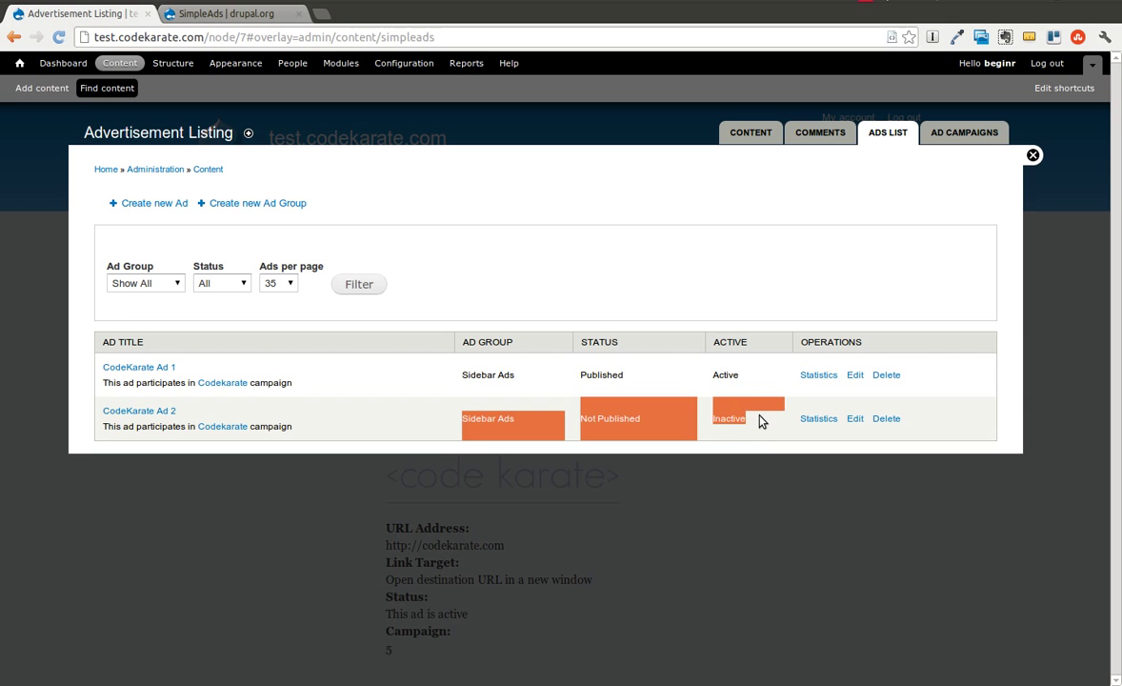
{"action": "left_click", "coordinate": [760, 420]}
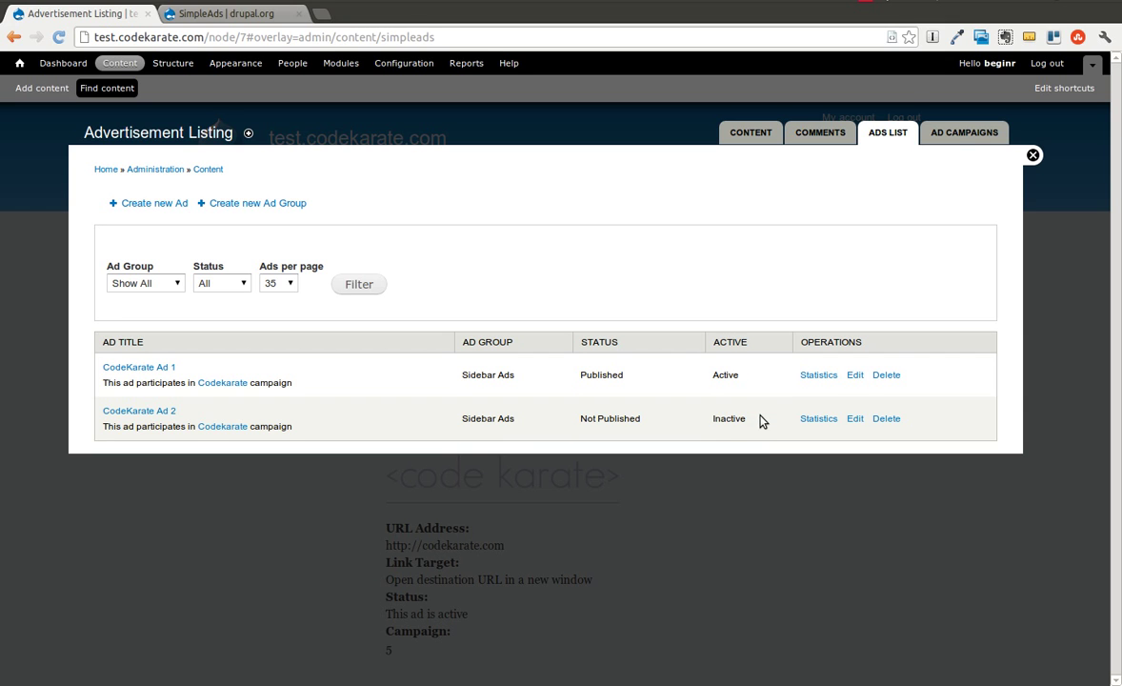
{"action": "left_click", "coordinate": [952, 136]}
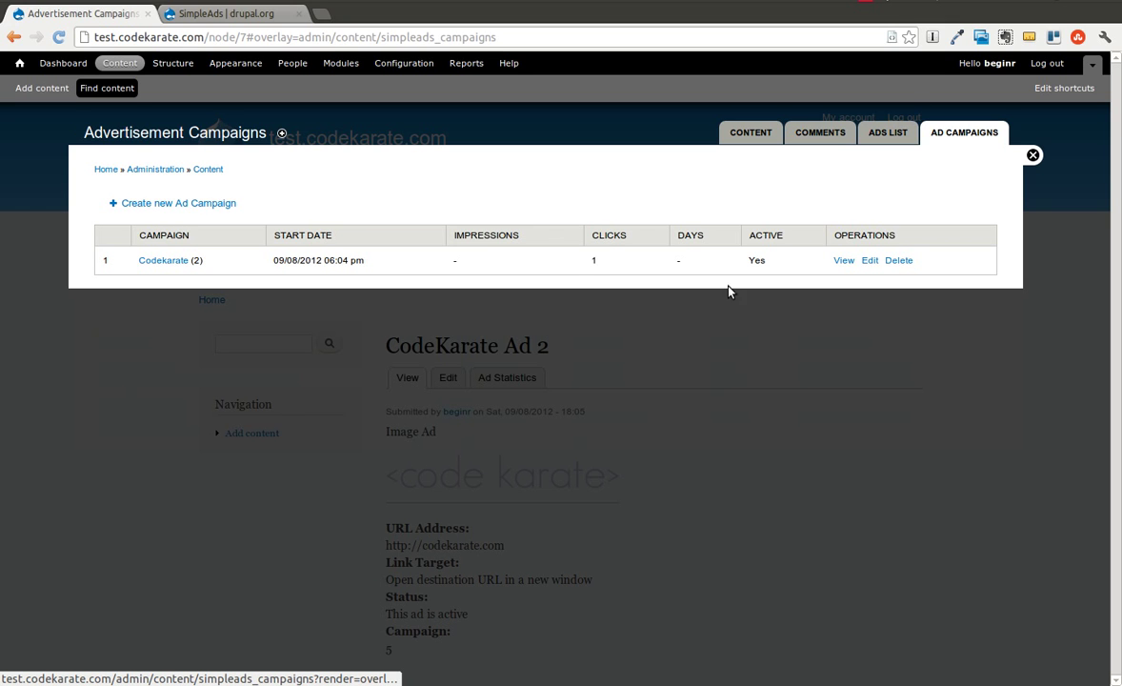
{"action": "double_click", "coordinate": [593, 258]}
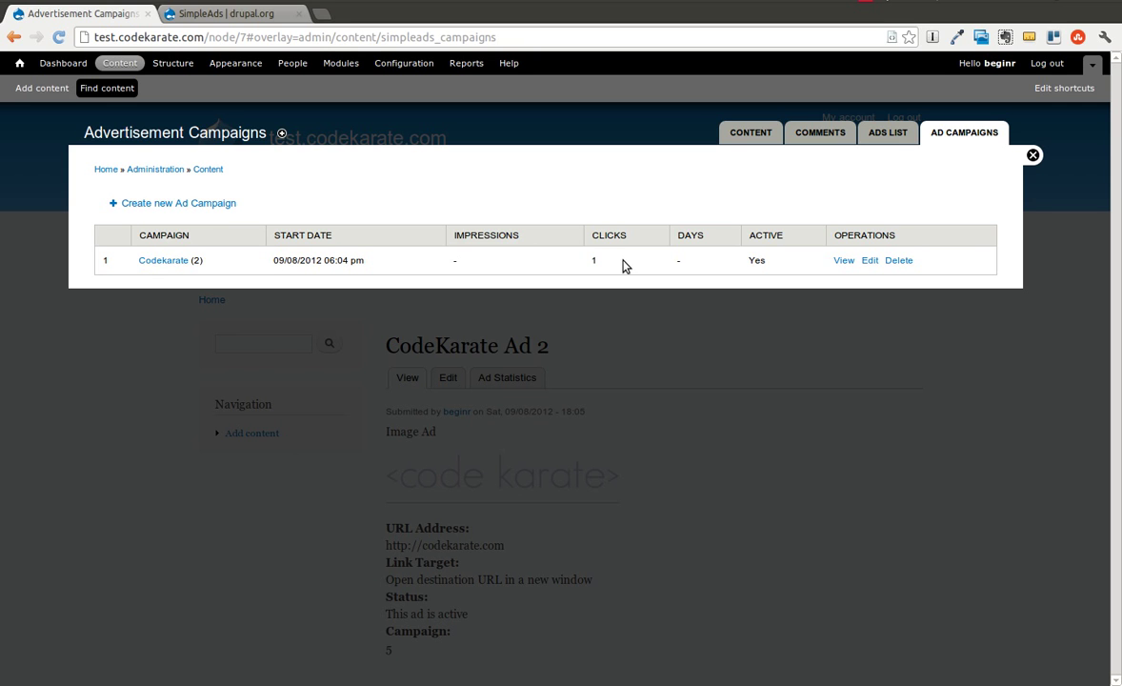
Return to the ads list, visit the public site in the other browser, and reload the list to check CodeKarate Ad 1's status.
{"action": "left_click", "coordinate": [887, 136]}
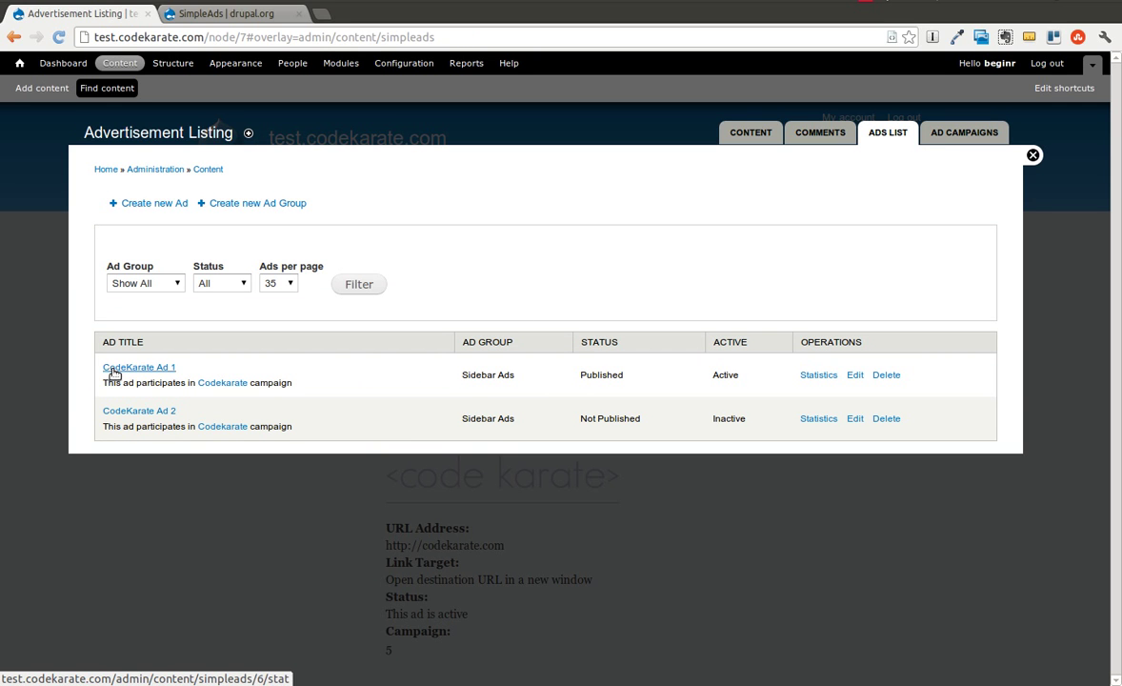
{"action": "key", "text": "alt+Tab"}
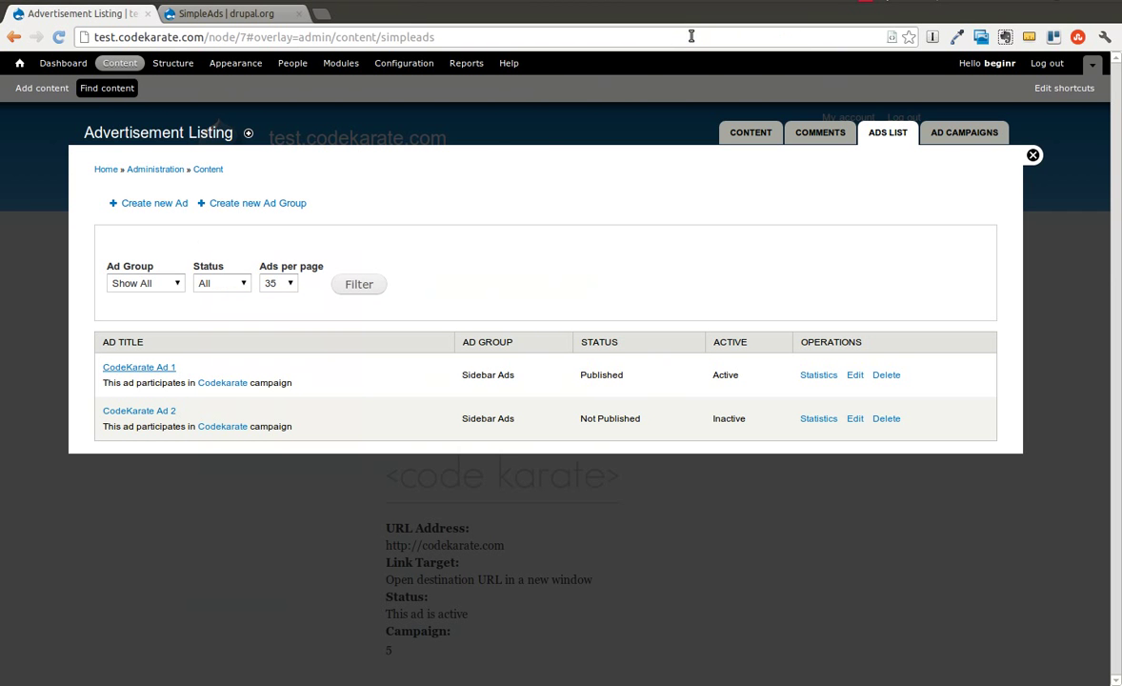
{"action": "left_click", "coordinate": [56, 38]}
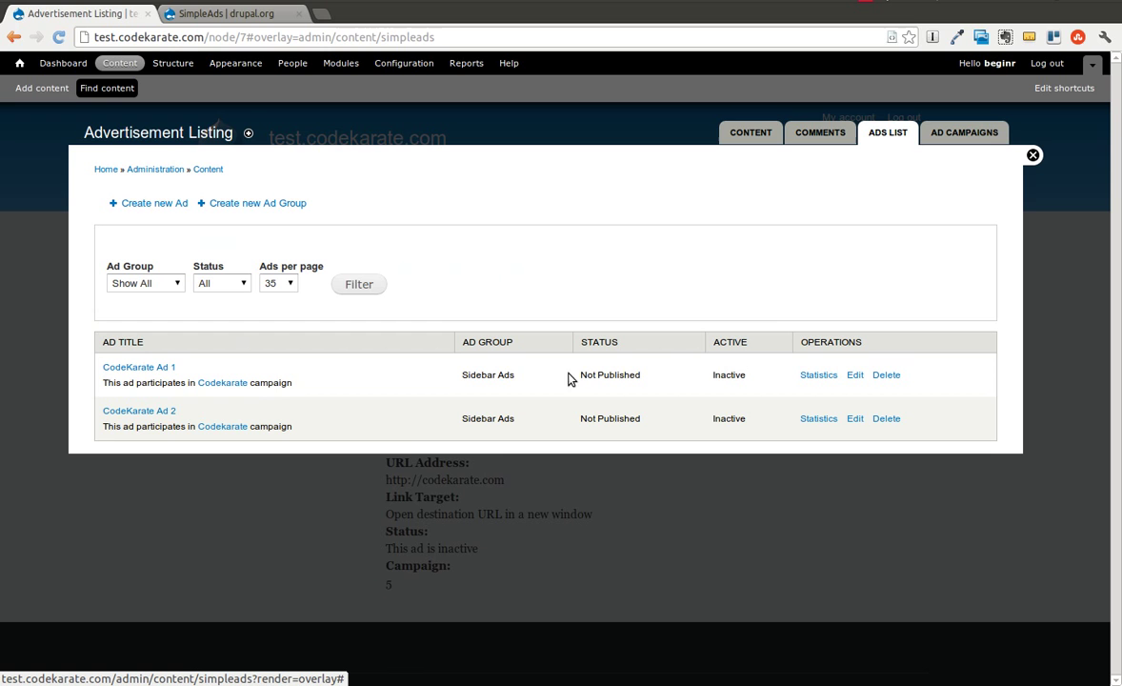
Examine the click and impression statistics of CodeKarate Ad 1 for the last hour.
{"action": "left_click", "coordinate": [818, 375]}
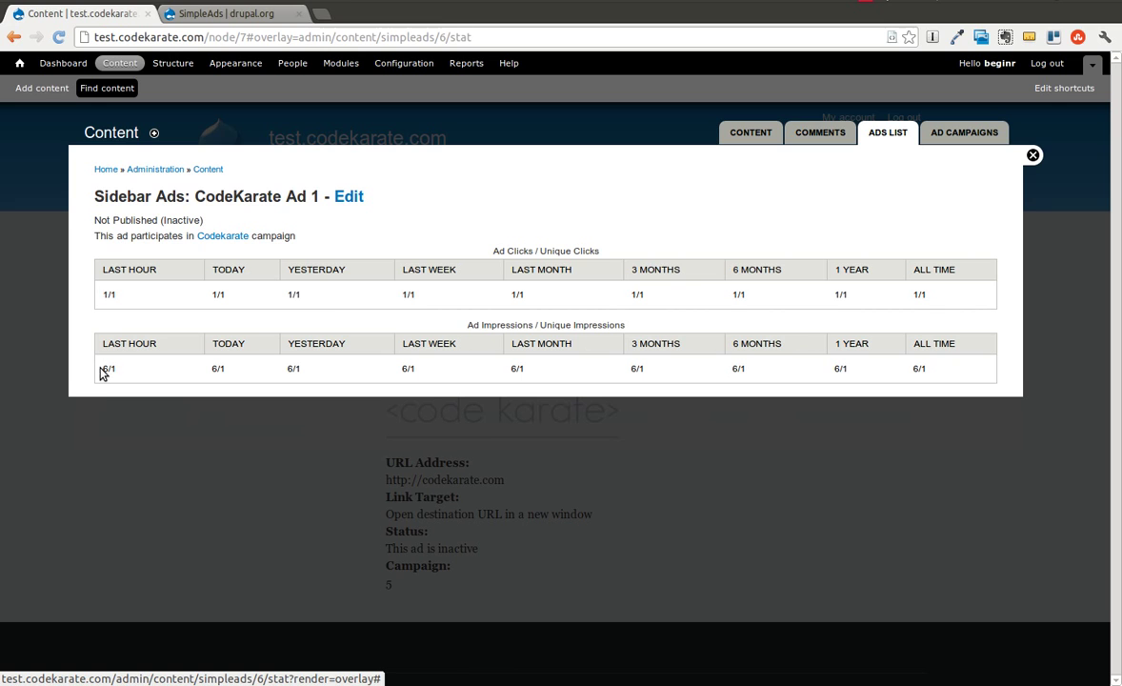
{"action": "left_click_drag", "start_coordinate": [102, 369], "coordinate": [108, 369]}
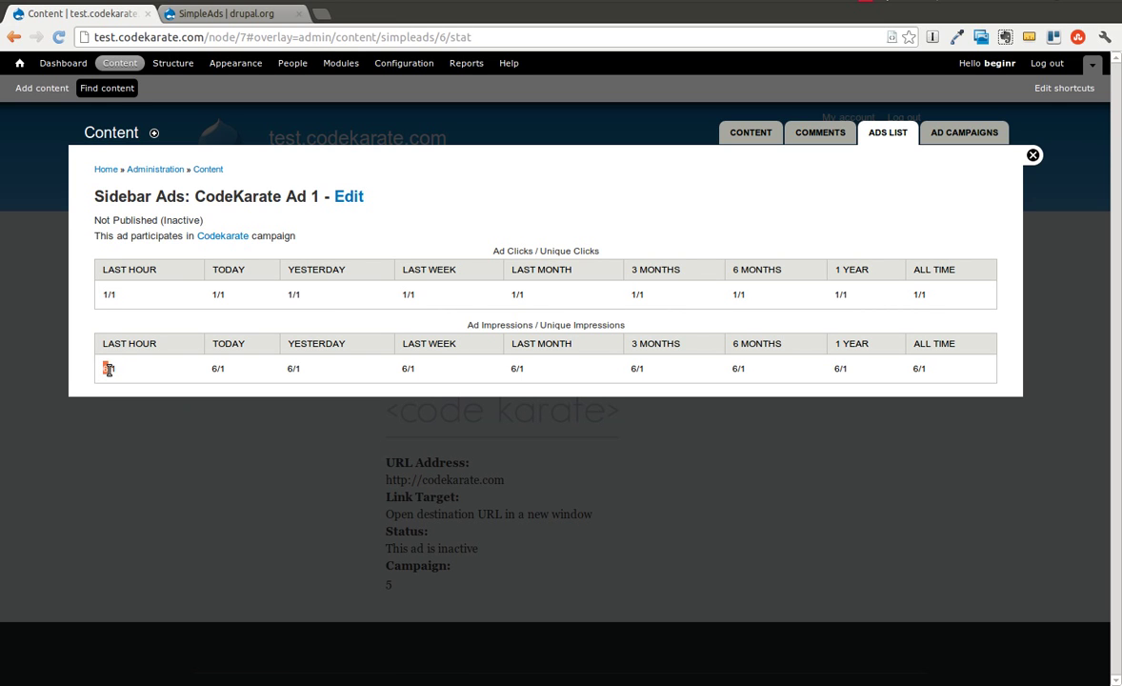
{"action": "left_click", "coordinate": [144, 379]}
{"action": "left_click_drag", "start_coordinate": [101, 294], "coordinate": [123, 294]}
{"action": "left_click", "coordinate": [160, 295]}
Open the configuration of the Full HTML text format and examine the SimpleAds Filter's [ads:TID limit:N] token.
{"action": "left_click", "coordinate": [390, 63]}
{"action": "scroll", "coordinate": [242, 467], "scroll_direction": "down", "scroll_amount": 1}
{"action": "left_click", "coordinate": [143, 419]}
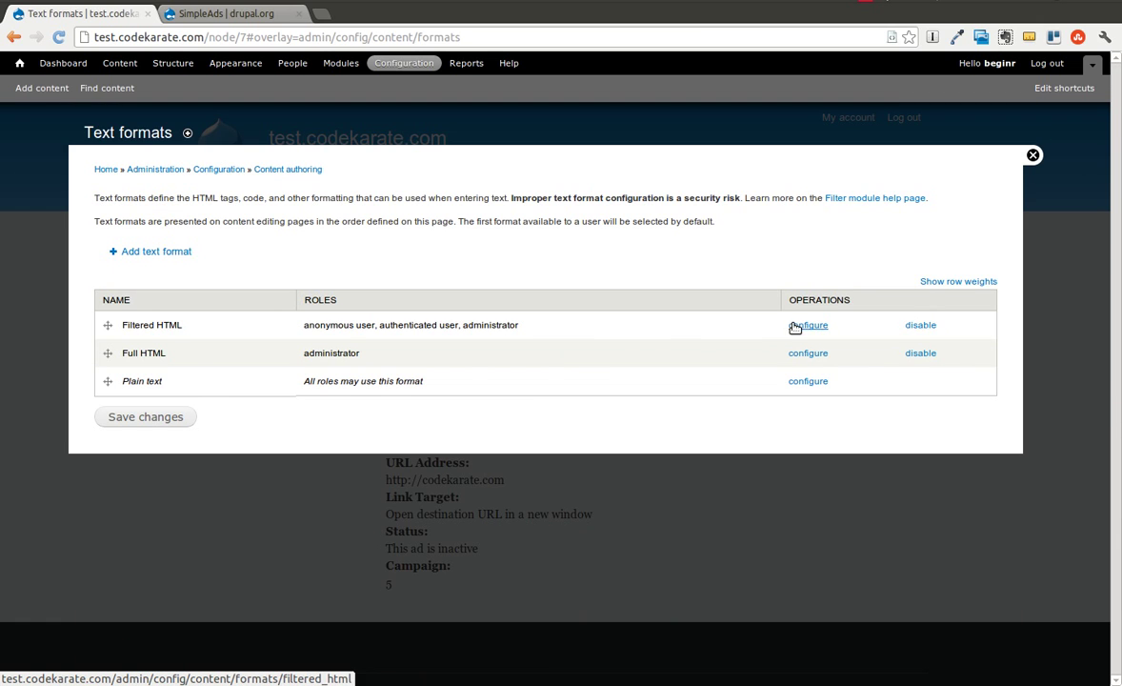
{"action": "left_click", "coordinate": [801, 354]}
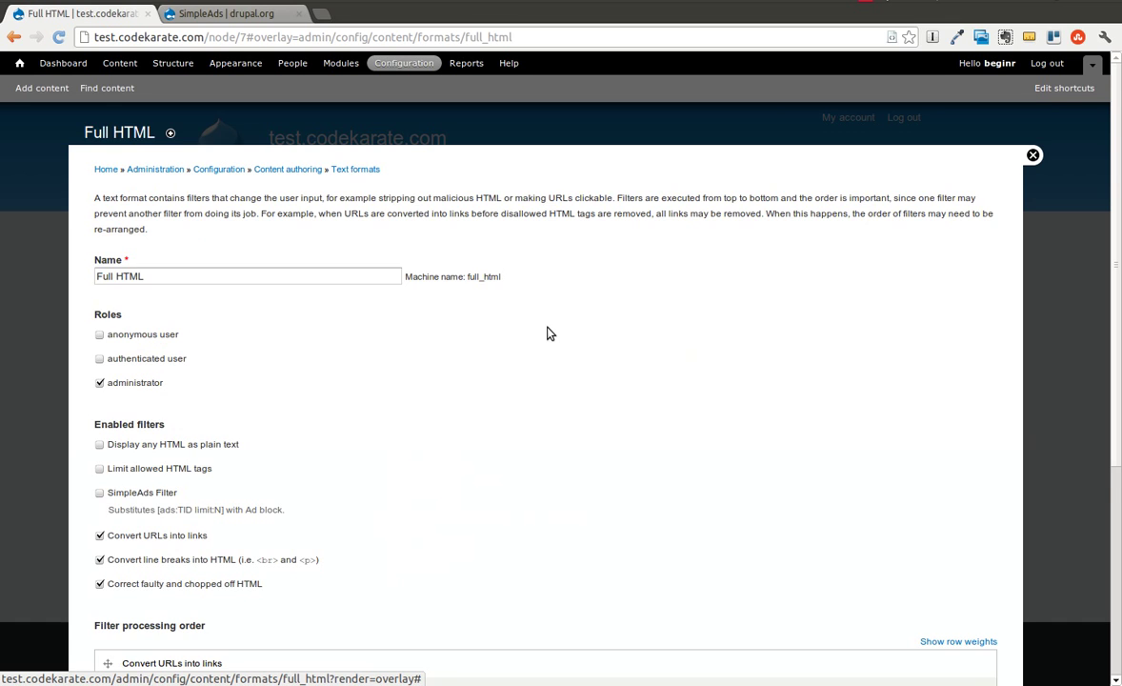
{"action": "scroll", "coordinate": [548, 333], "scroll_direction": "down", "scroll_amount": 1}
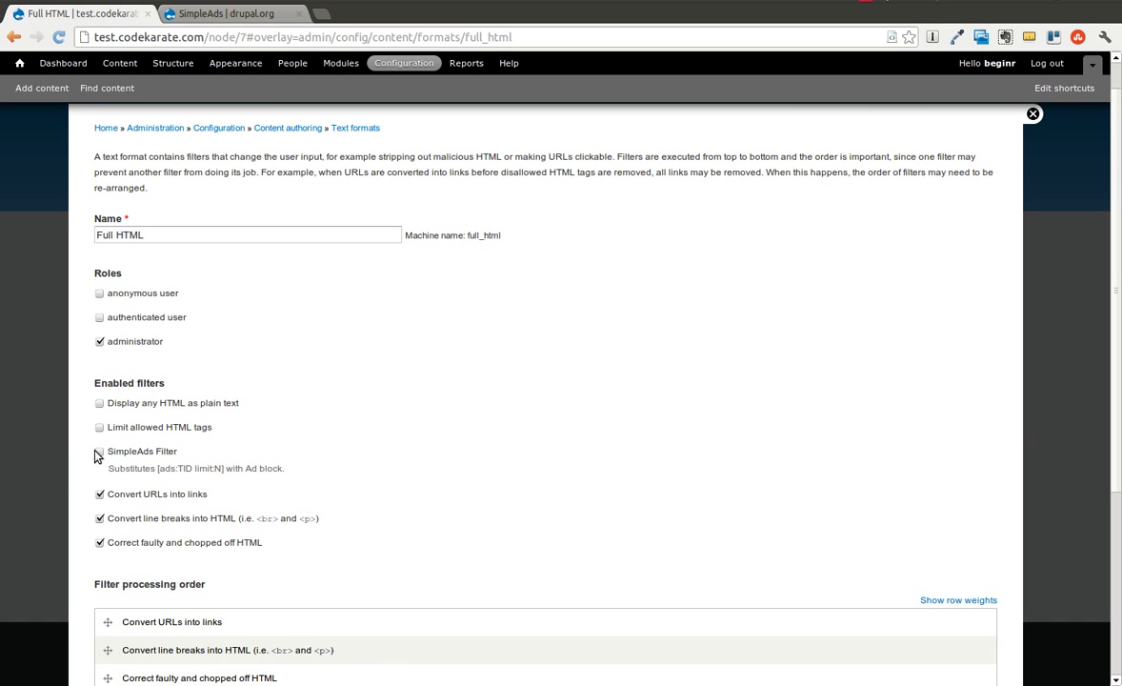
{"action": "mouse_move", "coordinate": [151, 467]}
{"action": "left_mouse_down"}
{"action": "mouse_move", "coordinate": [223, 468]}
{"action": "mouse_move", "coordinate": [157, 469]}
{"action": "left_mouse_up"}
{"action": "left_click", "coordinate": [224, 469]}
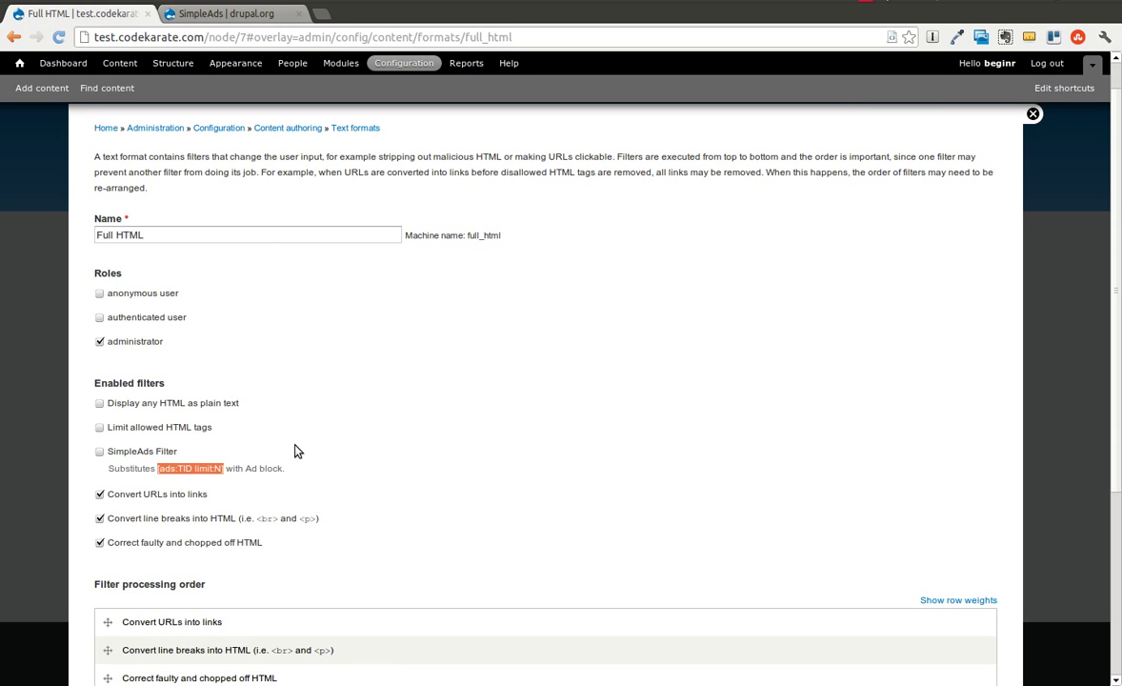